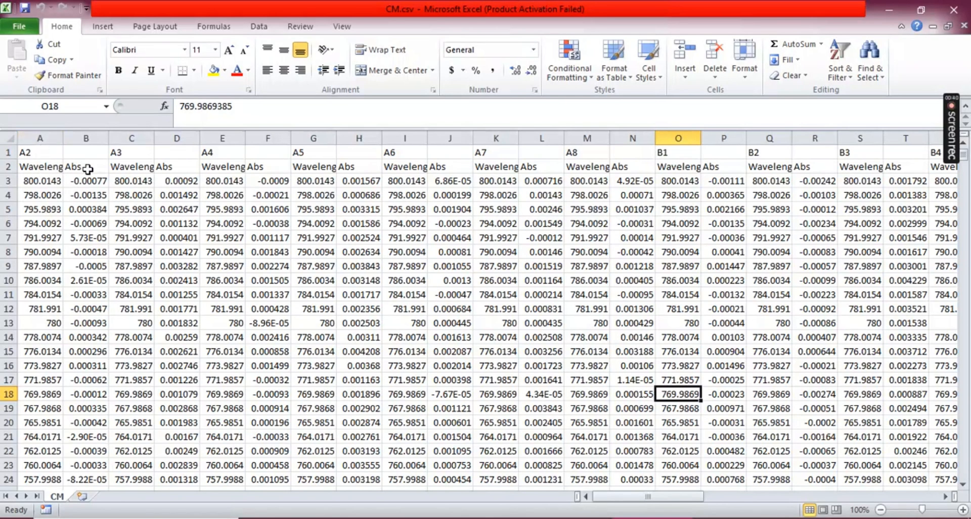
Copy columns A through L, covering the A2 to A7 wavelength and absorbance data, from CM.csv.
{"action": "left_click", "coordinate": [25, 138]}
{"action": "left_click_drag", "start_coordinate": [61, 138], "coordinate": [530, 143]}
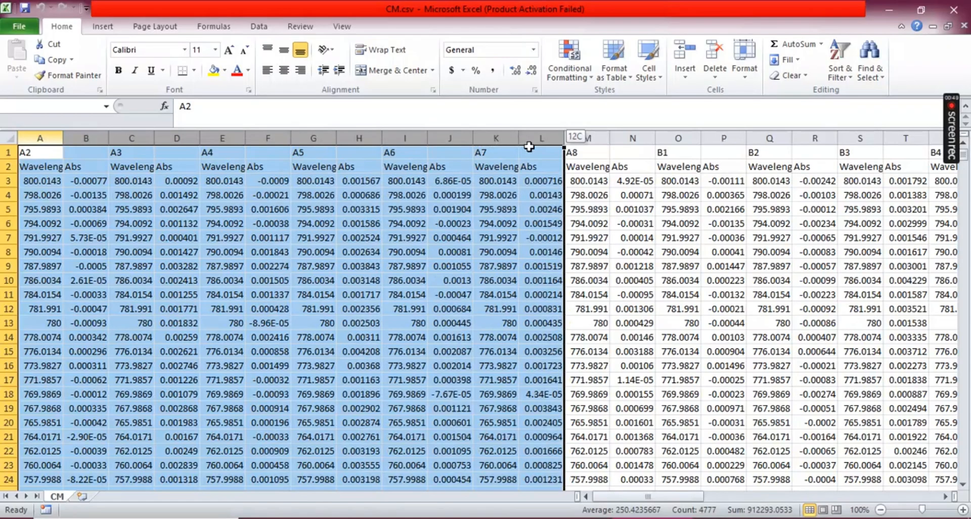
{"action": "right_click", "coordinate": [529, 147]}
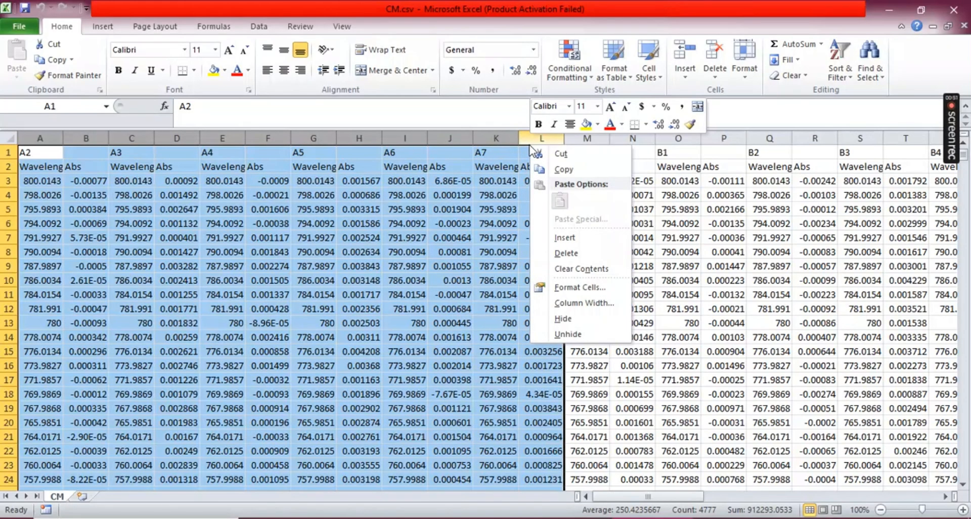
{"action": "left_click", "coordinate": [563, 169]}
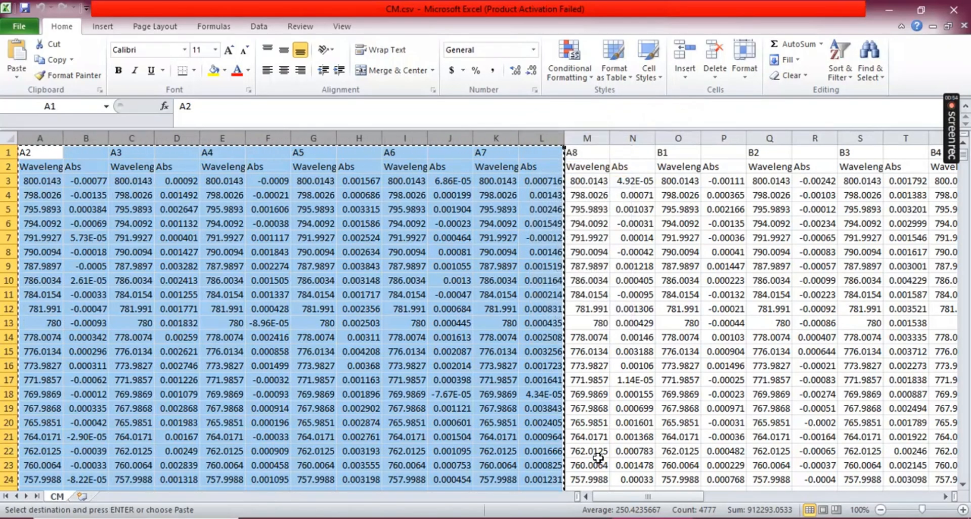
Switch to OriginPro and paste the copied data into the Book1 worksheet, starting at row 1 of column A.
{"action": "left_click", "coordinate": [407, 518]}
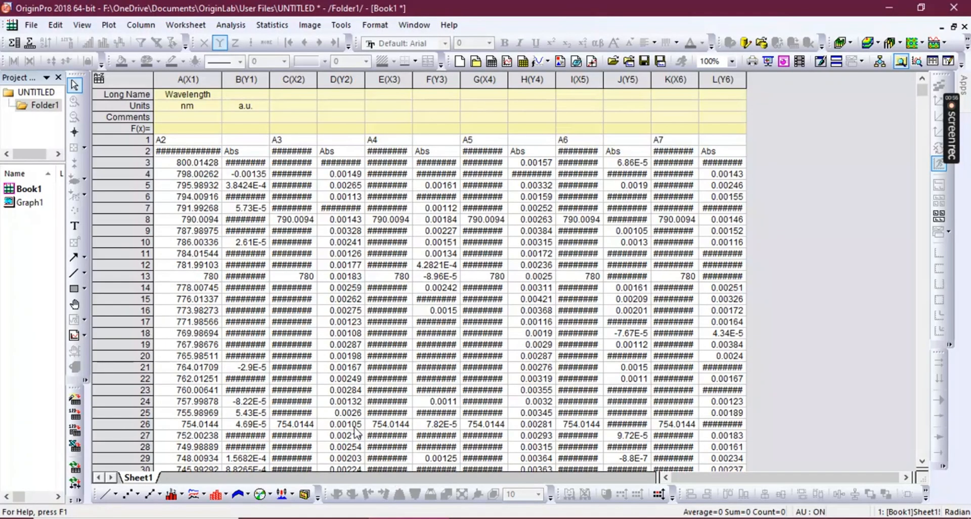
{"action": "left_click_drag", "start_coordinate": [192, 146], "coordinate": [713, 149]}
{"action": "left_click", "coordinate": [172, 144]}
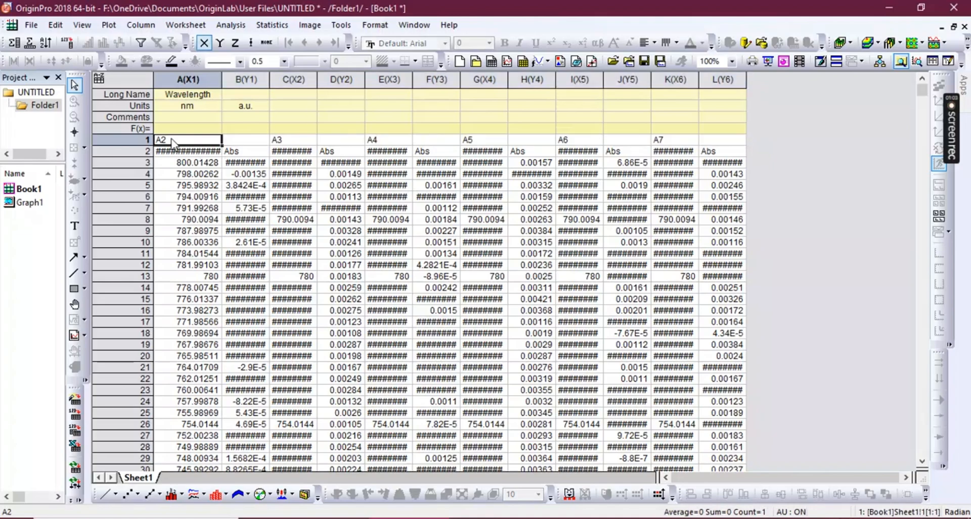
{"action": "right_click", "coordinate": [172, 143]}
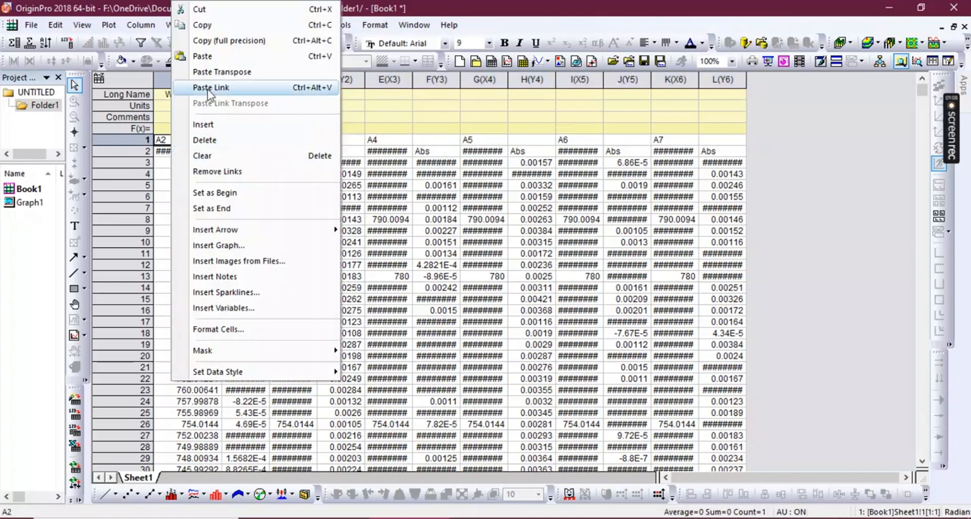
{"action": "left_click", "coordinate": [204, 57]}
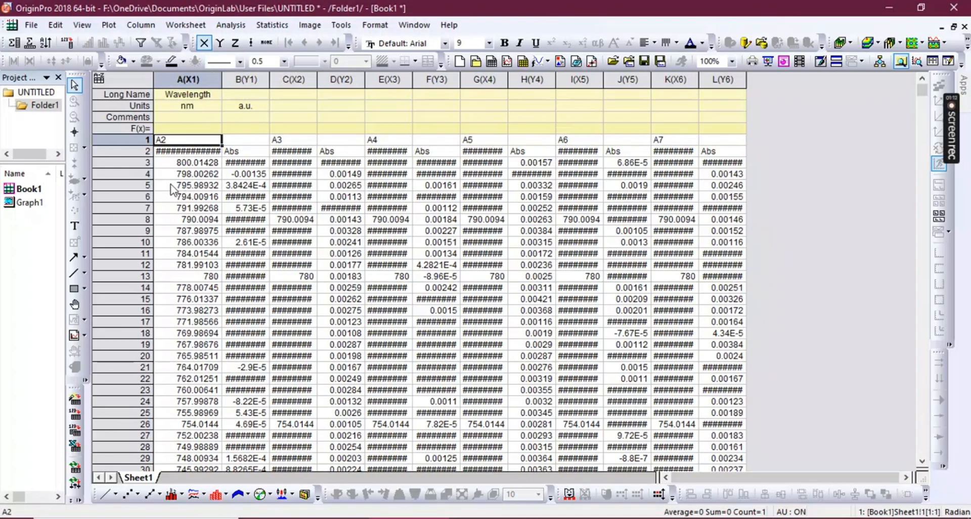
Set the long name of column B to Absorbance and fit the column width to its contents.
{"action": "left_click", "coordinate": [202, 97]}
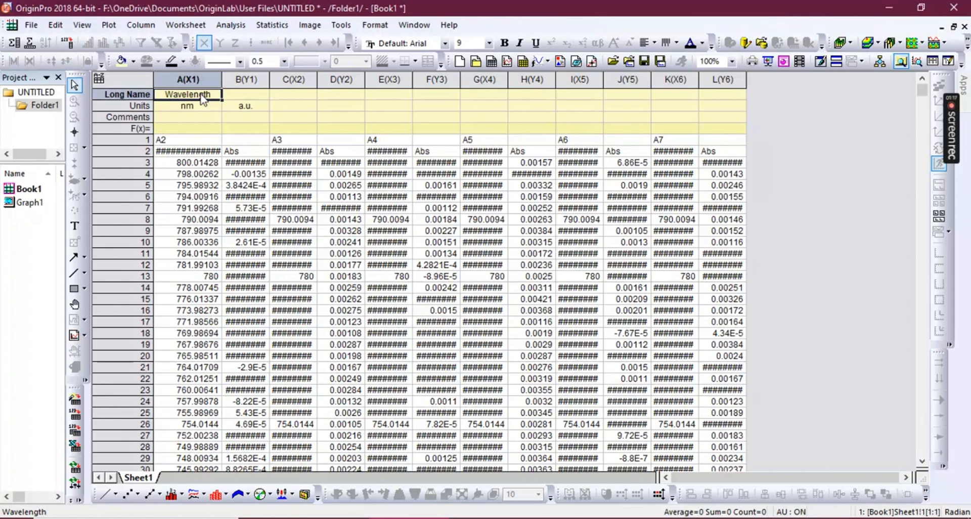
{"action": "left_click", "coordinate": [193, 107]}
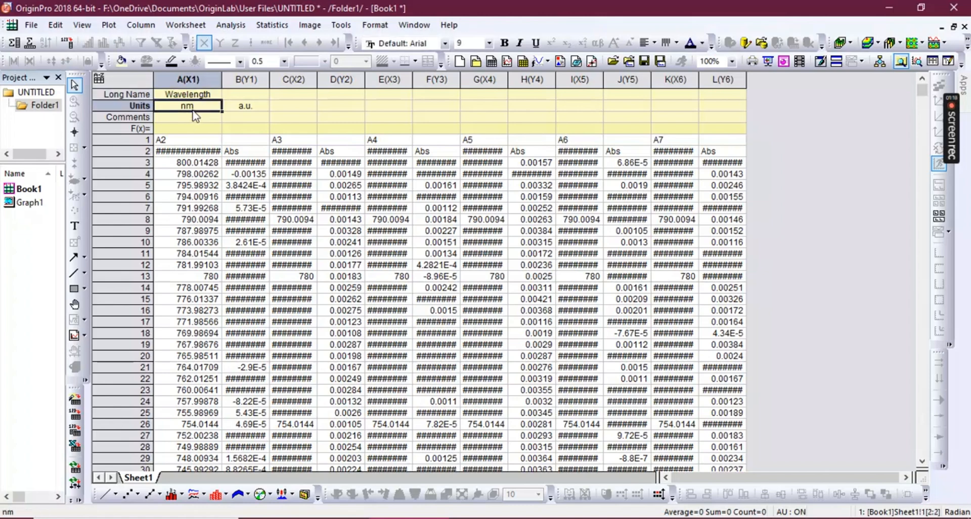
{"action": "left_click", "coordinate": [249, 97]}
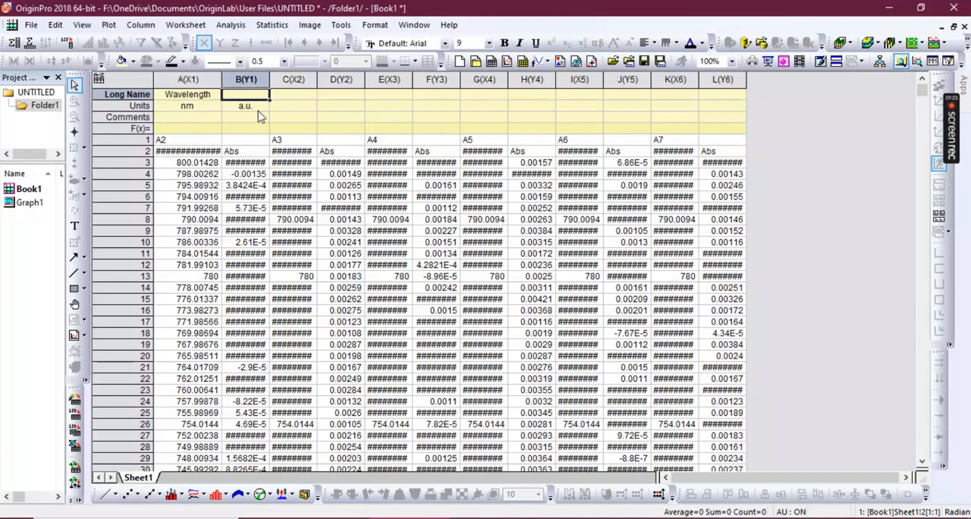
{"action": "type", "text": "Abs"}
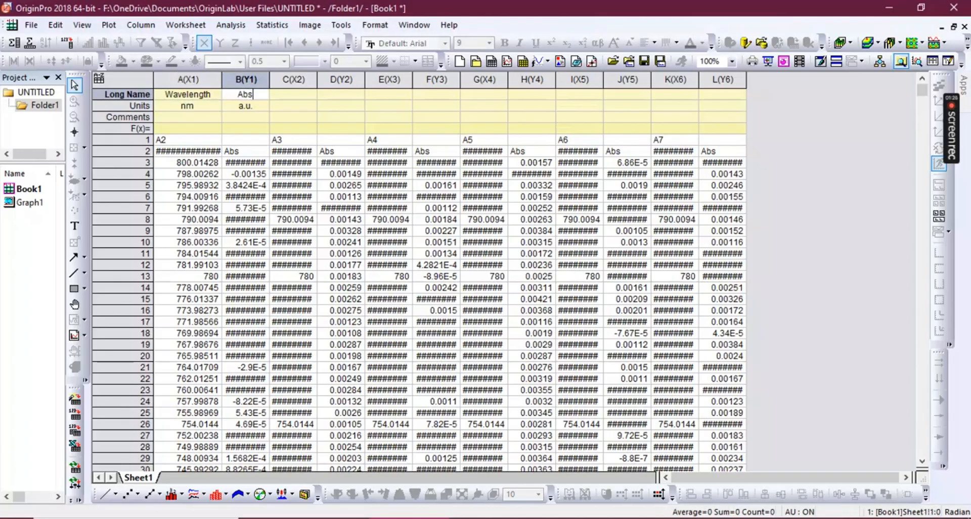
{"action": "type", "text": "orbance"}
{"action": "double_click", "coordinate": [270, 81]}
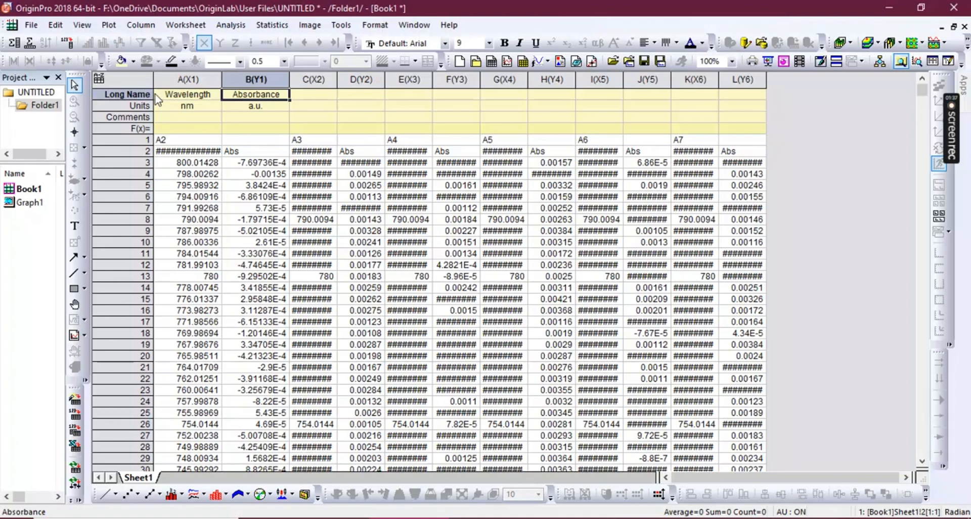
Copy the long names and units of columns A and B to each column pair from C through L.
{"action": "left_click_drag", "start_coordinate": [161, 99], "coordinate": [241, 102]}
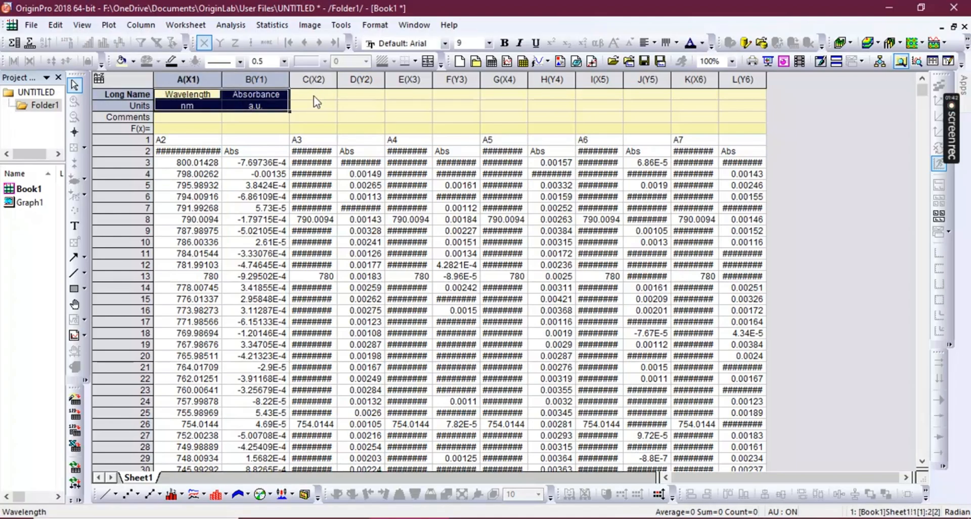
{"action": "key", "text": "ctrl+c"}
{"action": "left_click", "coordinate": [314, 98]}
{"action": "key", "text": "ctrl+v"}
{"action": "left_click", "coordinate": [397, 96]}
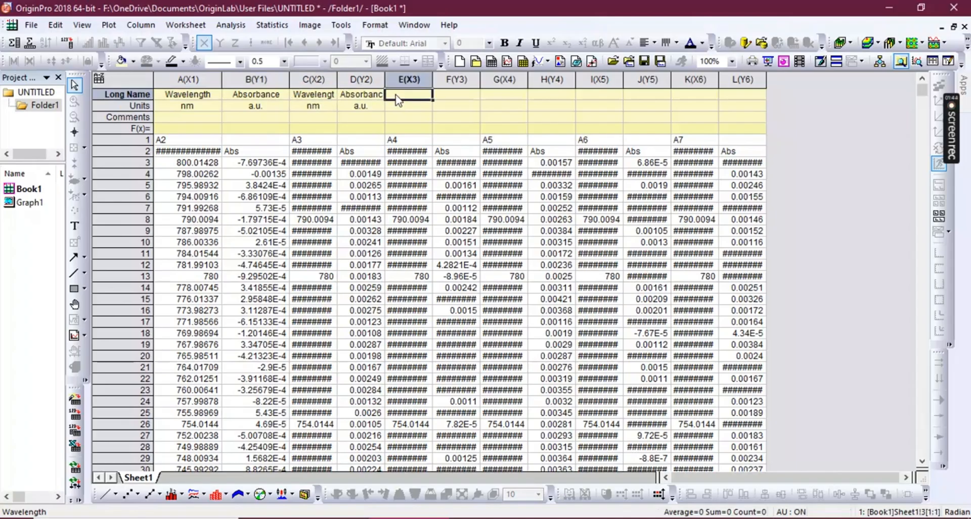
{"action": "key", "text": "ctrl+v"}
{"action": "left_click", "coordinate": [492, 96]}
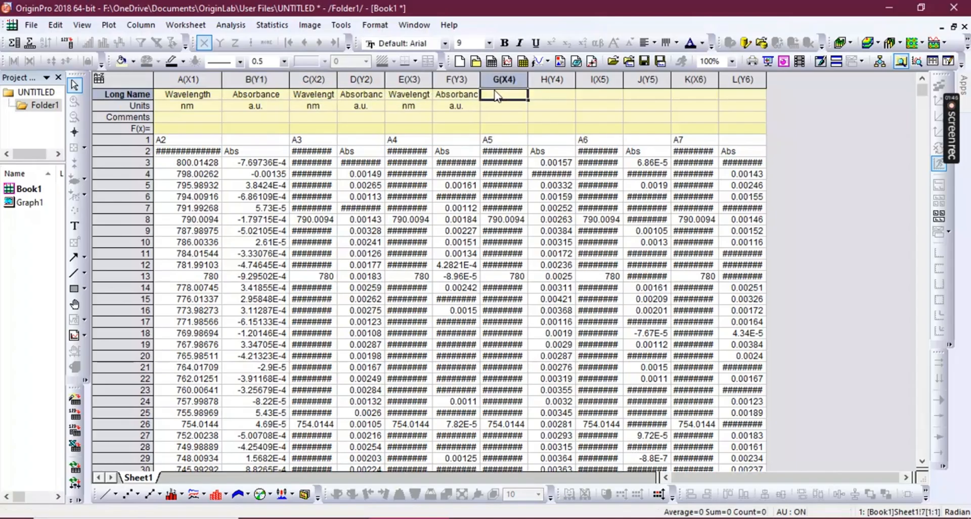
{"action": "key", "text": "ctrl+v"}
{"action": "left_click", "coordinate": [589, 96]}
{"action": "key", "text": "ctrl+v"}
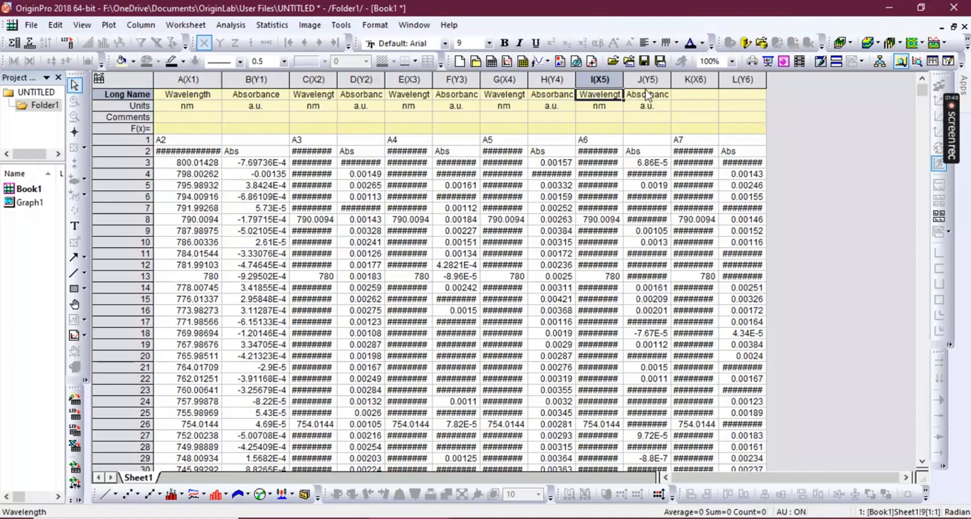
{"action": "left_click", "coordinate": [680, 97]}
{"action": "key", "text": "ctrl+v"}
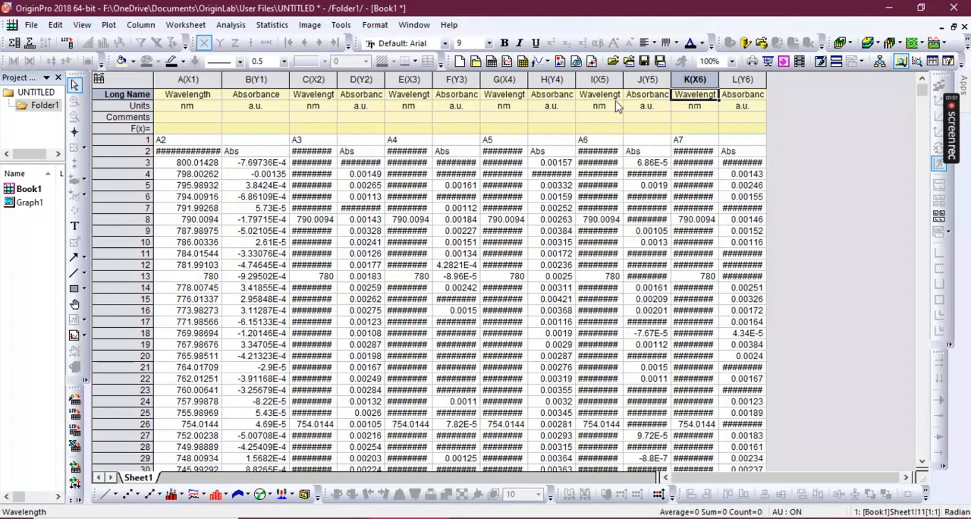
{"action": "left_click", "coordinate": [183, 81]}
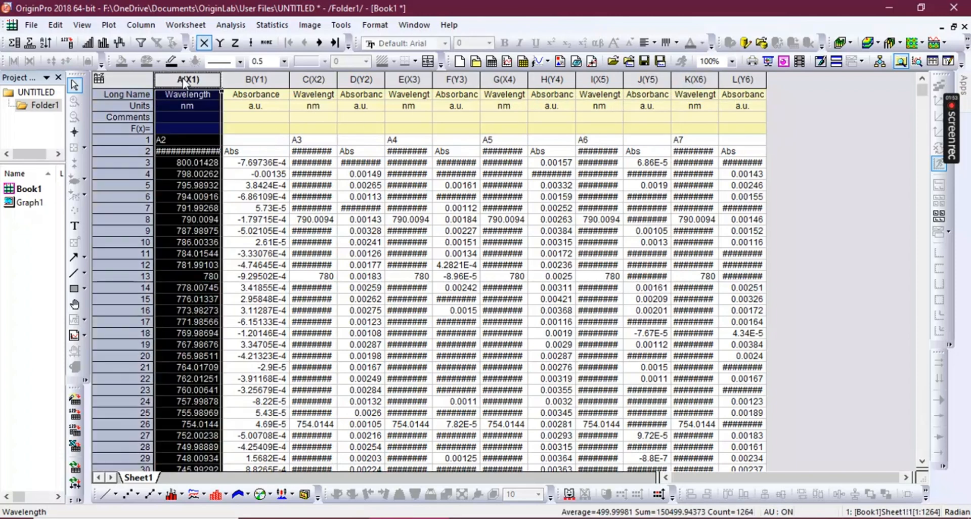
{"action": "left_click_drag", "start_coordinate": [184, 81], "coordinate": [261, 74]}
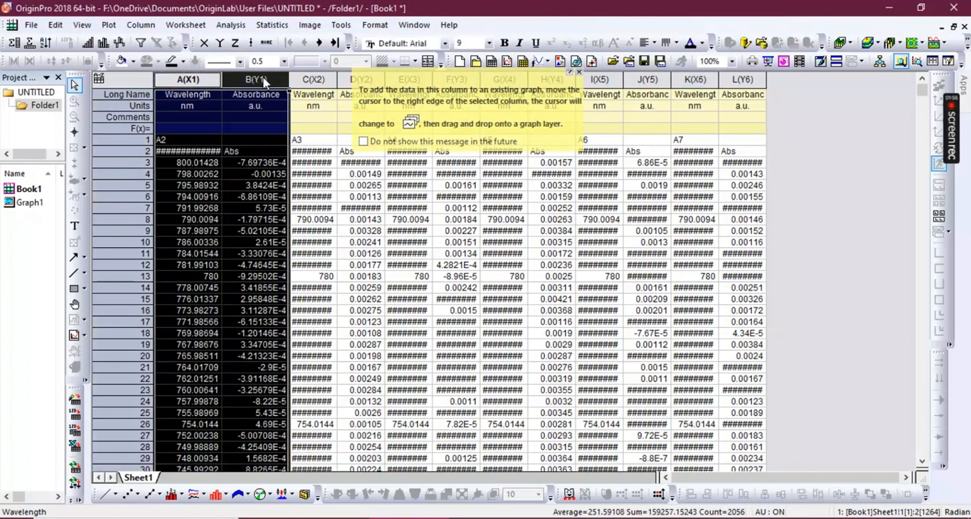
{"action": "left_click", "coordinate": [263, 77]}
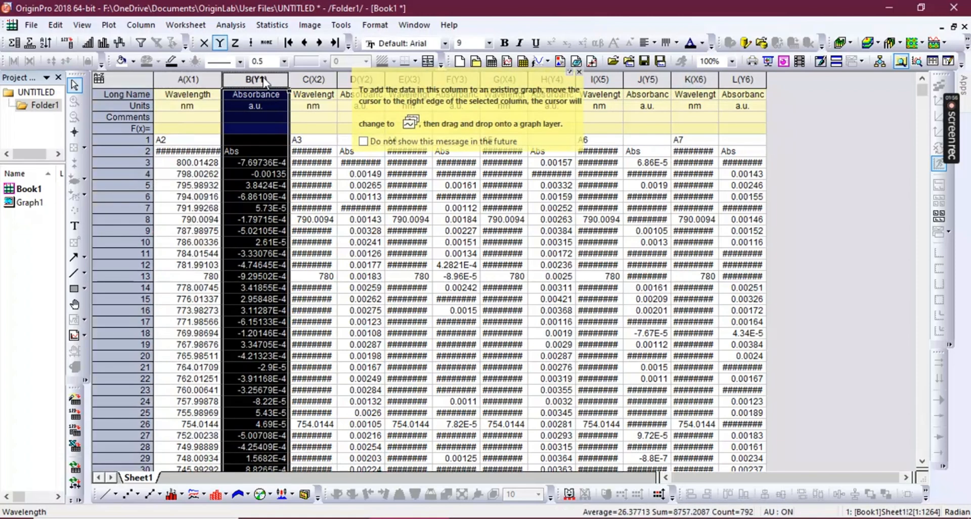
{"action": "left_click", "coordinate": [580, 71]}
{"action": "left_click", "coordinate": [176, 81]}
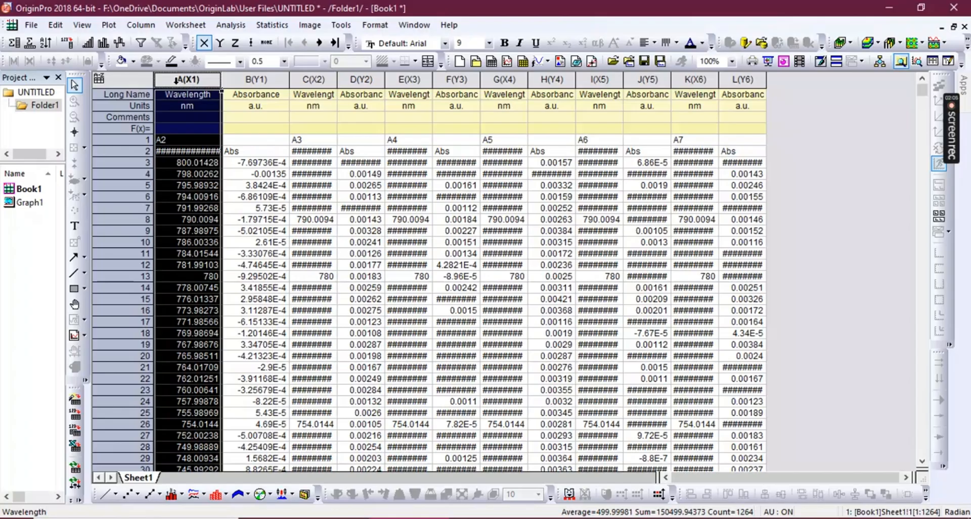
{"action": "left_click", "coordinate": [272, 80], "text": "shift"}
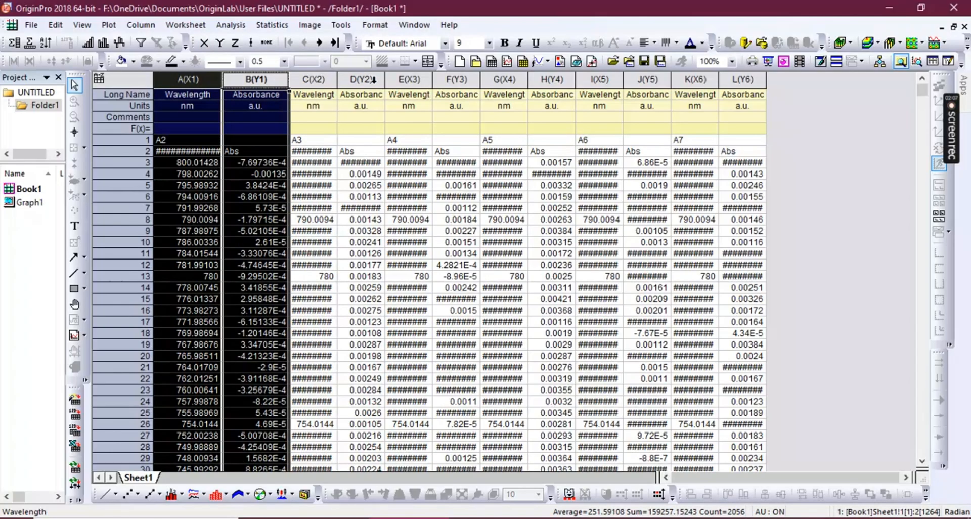
{"action": "left_click", "coordinate": [374, 79], "text": "ctrl"}
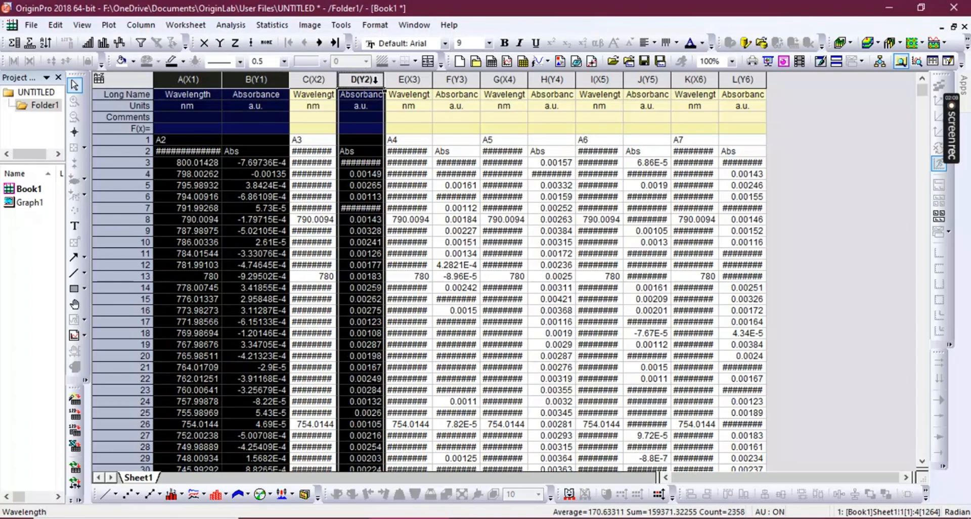
{"action": "left_click", "coordinate": [375, 80]}
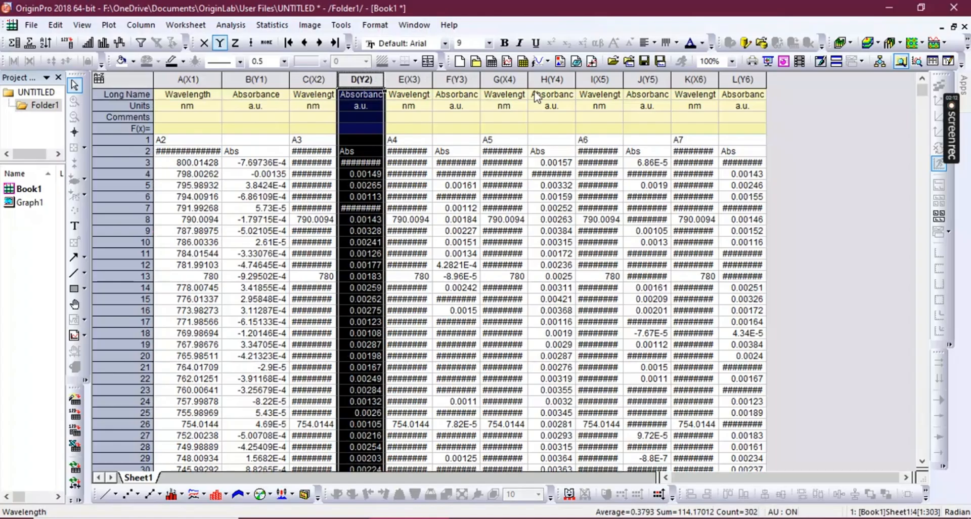
{"action": "left_click", "coordinate": [775, 105]}
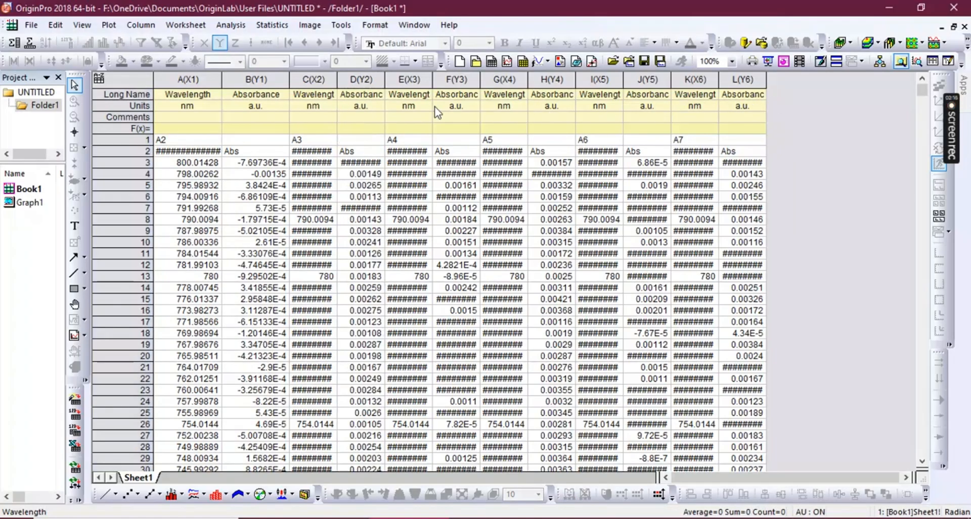
{"action": "left_click", "coordinate": [180, 79]}
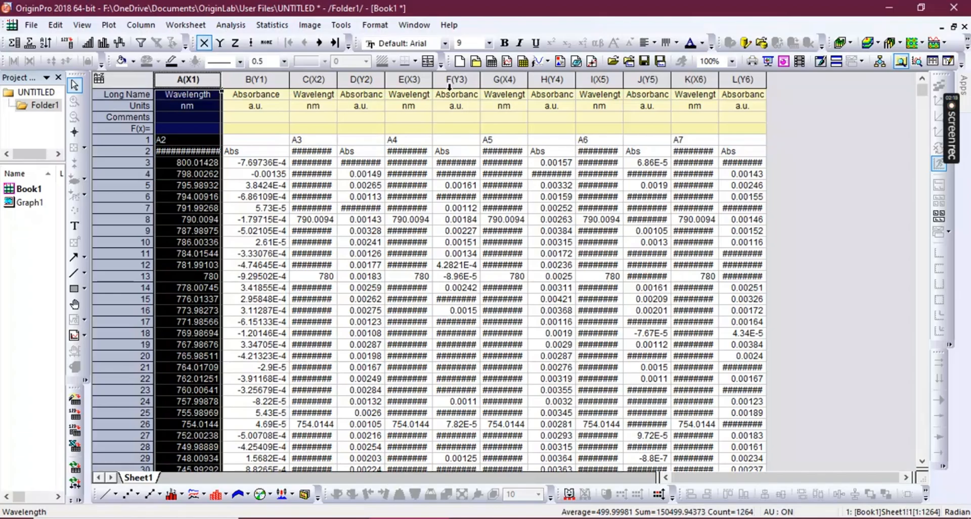
{"action": "left_click", "coordinate": [410, 79], "text": "ctrl"}
{"action": "left_click", "coordinate": [540, 81], "text": "ctrl"}
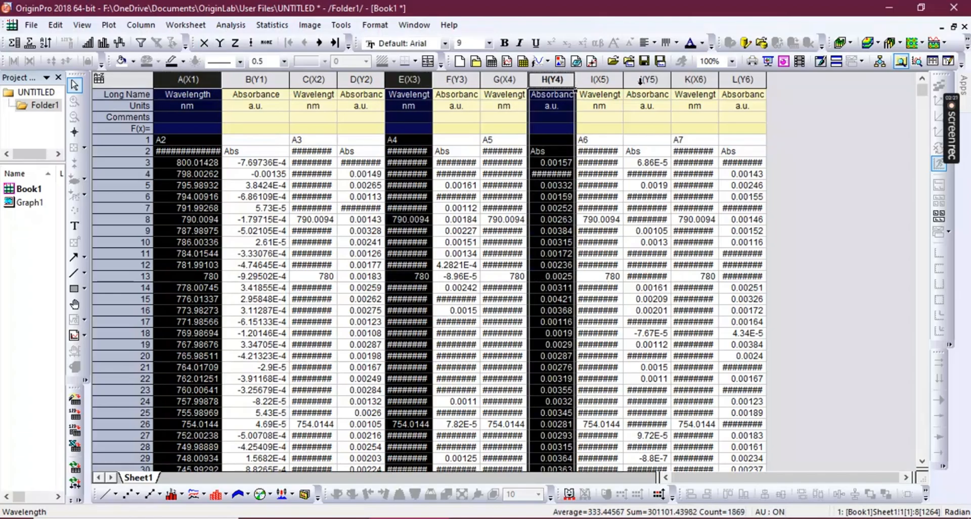
{"action": "left_click", "coordinate": [641, 81], "text": "ctrl"}
{"action": "left_click", "coordinate": [641, 79]}
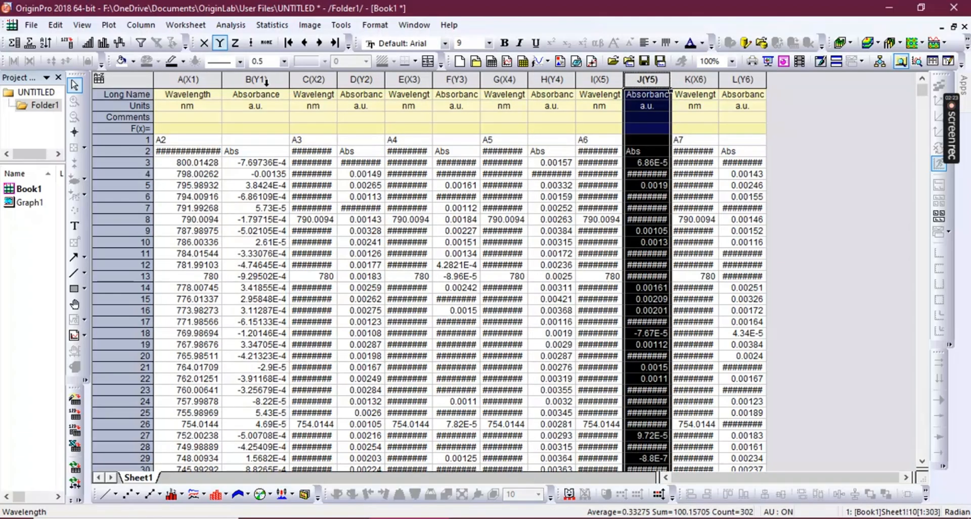
{"action": "left_click", "coordinate": [193, 80]}
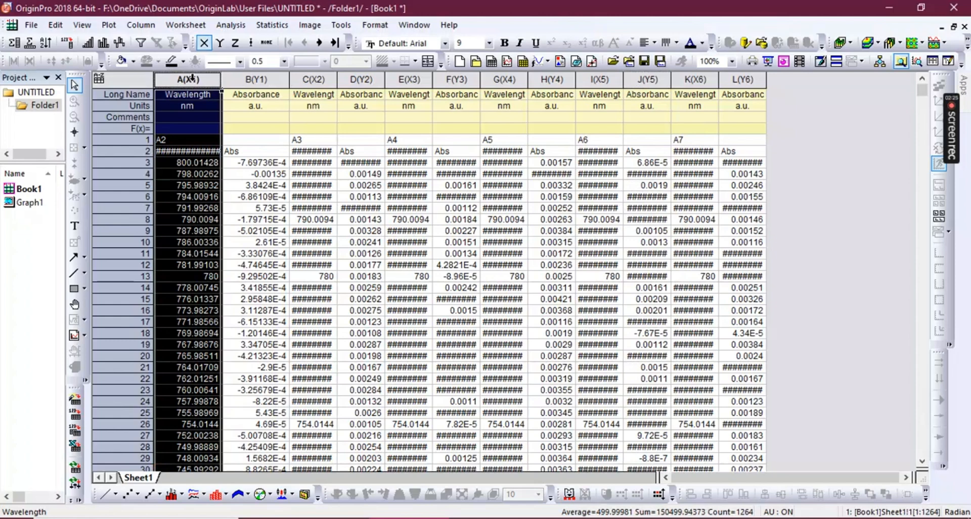
{"action": "left_click", "coordinate": [749, 80], "text": "shift"}
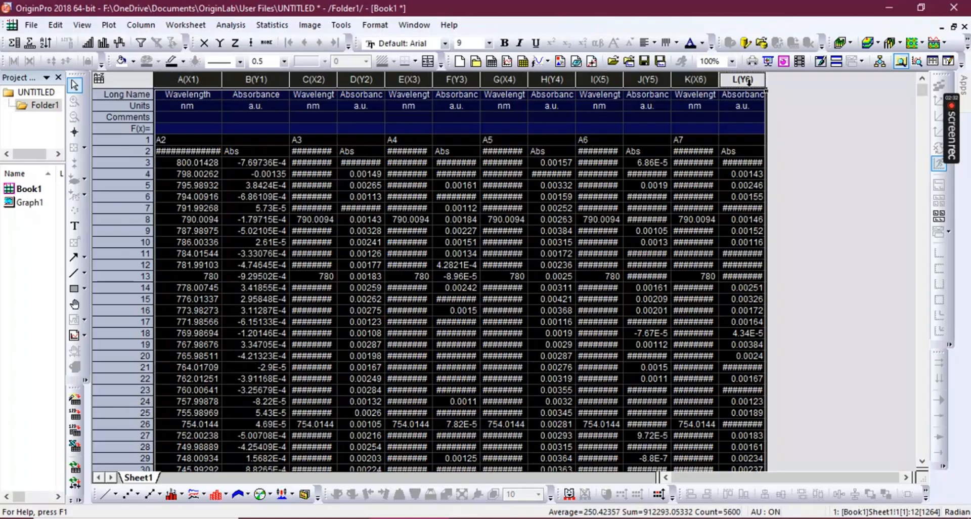
{"action": "left_click", "coordinate": [796, 89]}
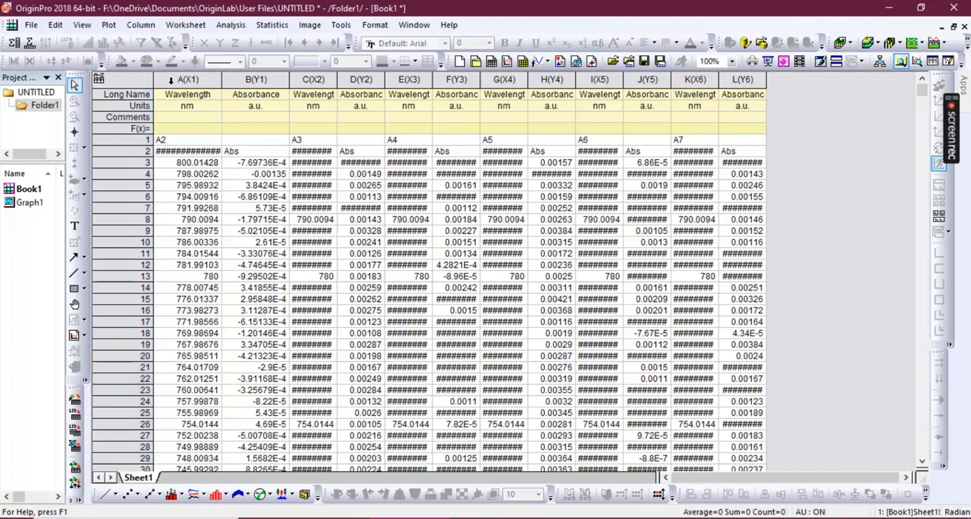
Plot all the worksheet columns from A(X1) through L(Y6) together as a line graph.
{"action": "left_click_drag", "start_coordinate": [172, 79], "coordinate": [743, 81]}
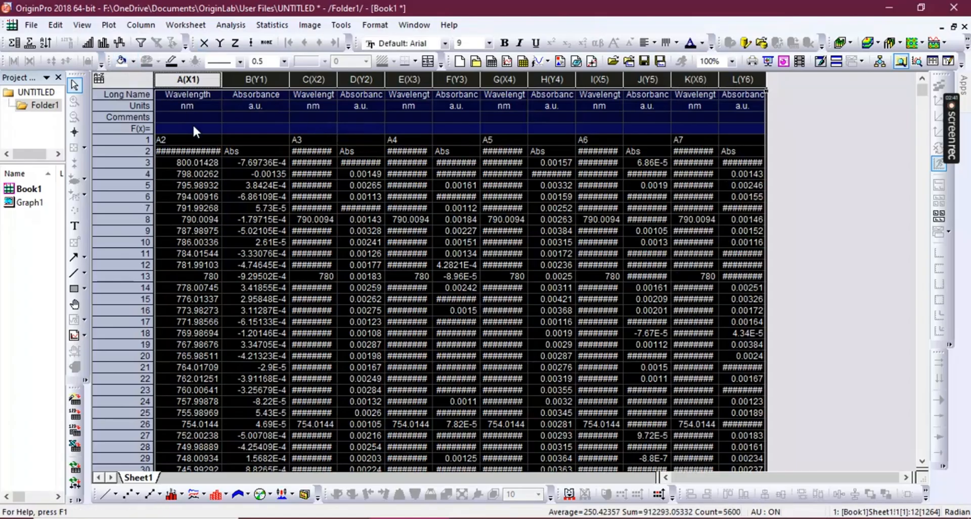
{"action": "left_click", "coordinate": [105, 497]}
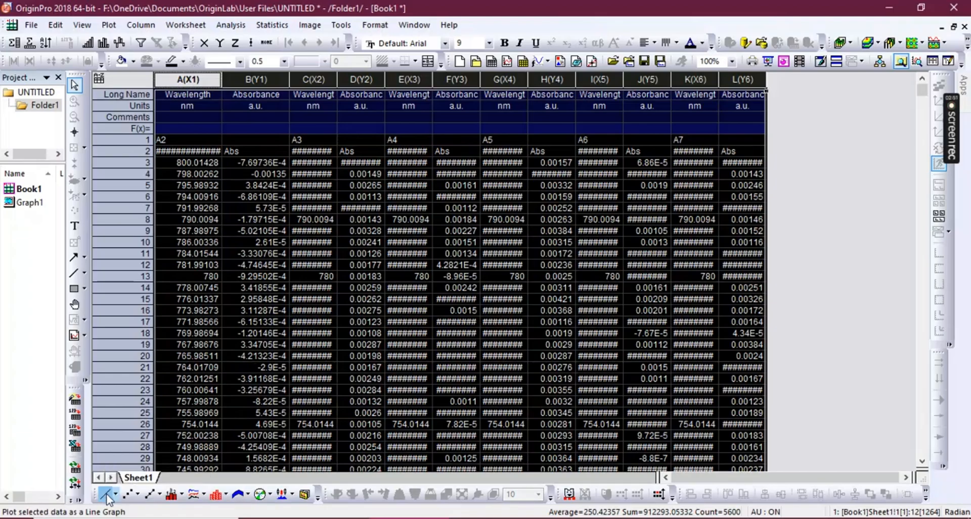
{"action": "left_click", "coordinate": [107, 495]}
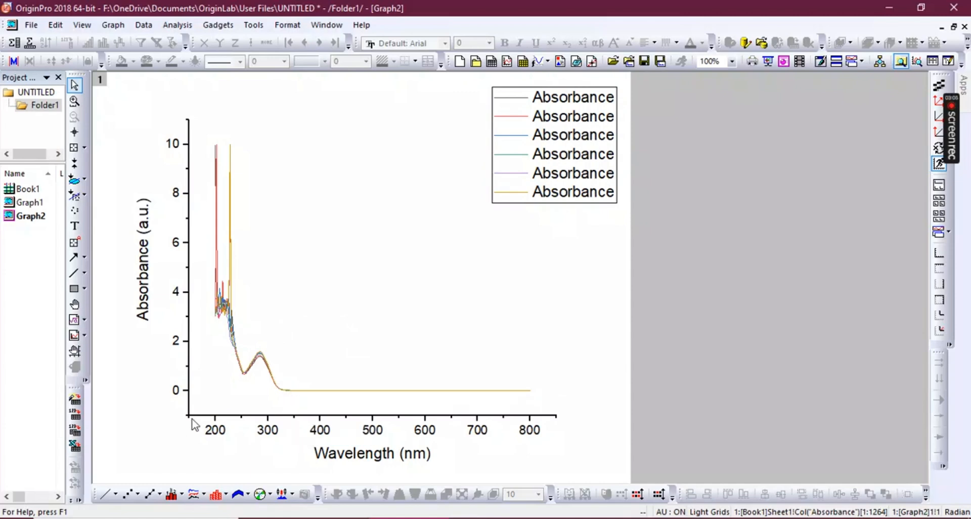
Read the graph's coordinates with the Screen Reader at both ends of the X axis, at 800 and 200 nm, and near the absorbance peak.
{"action": "left_click", "coordinate": [74, 134]}
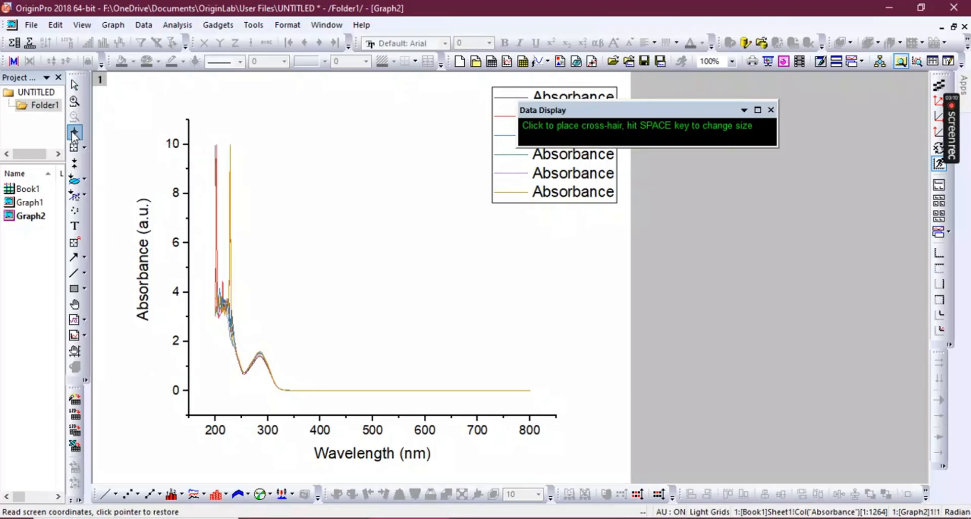
{"action": "left_click", "coordinate": [190, 415]}
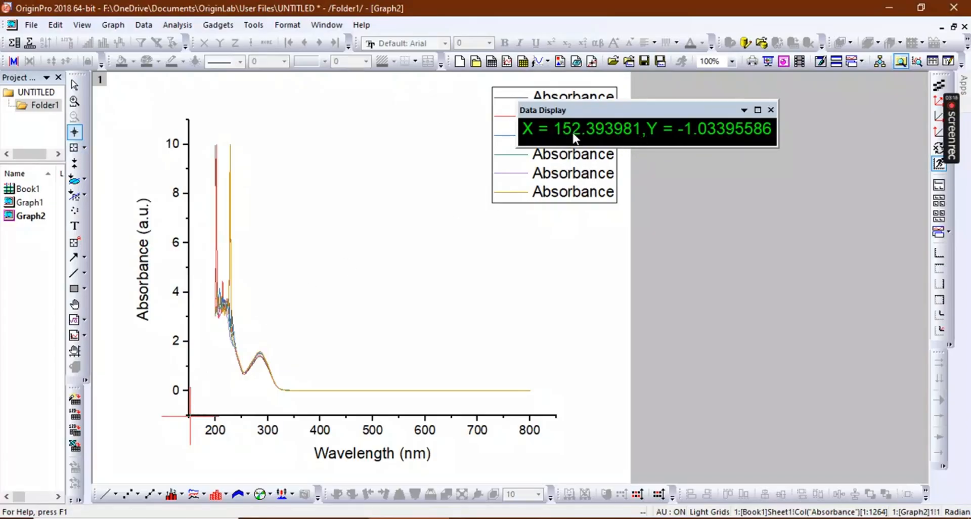
{"action": "key", "text": "Left"}
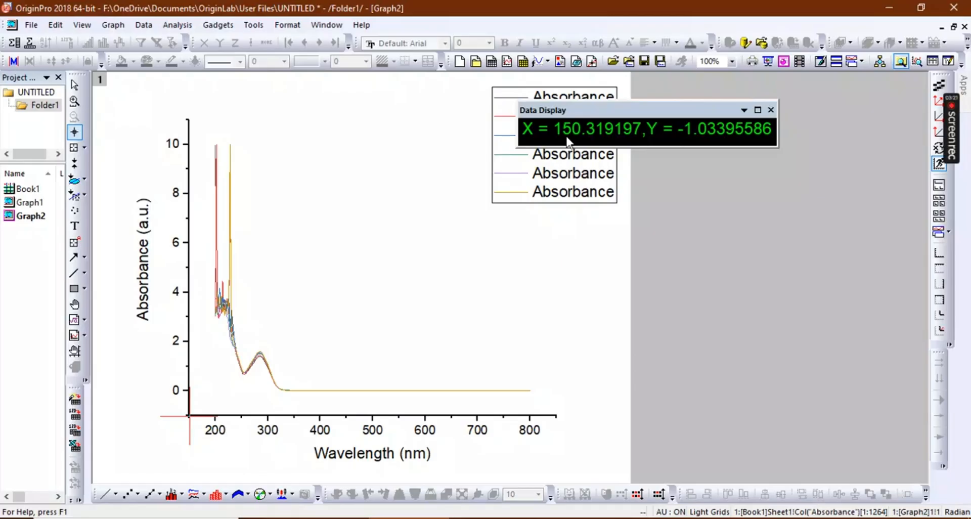
{"action": "left_click", "coordinate": [557, 420]}
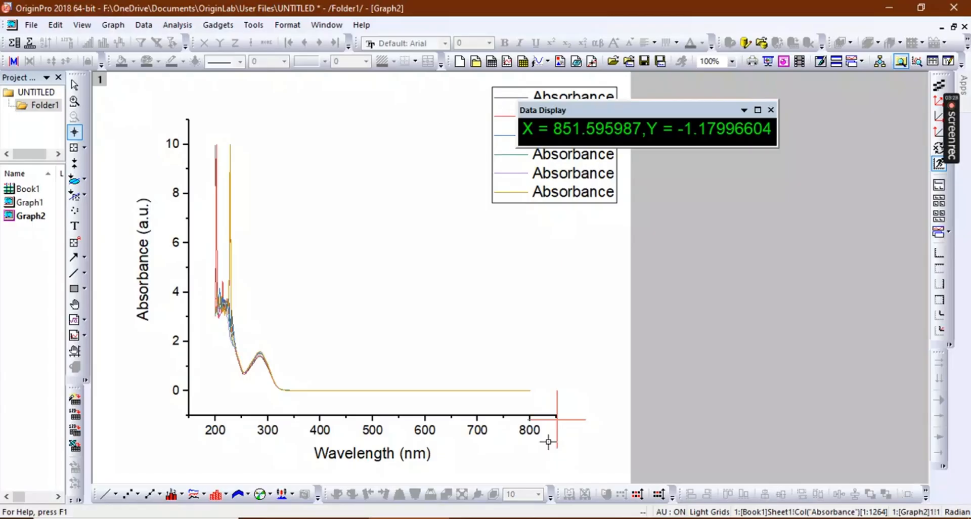
{"action": "left_click", "coordinate": [530, 419]}
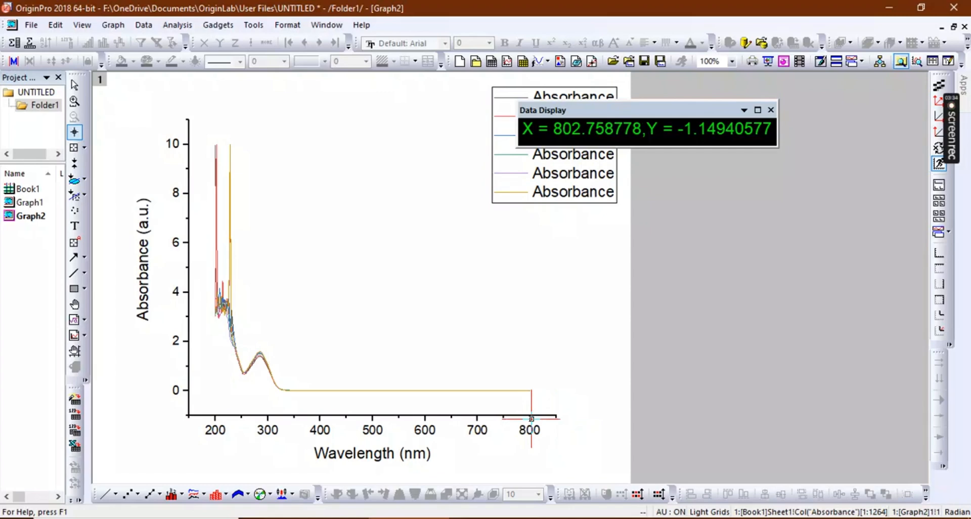
{"action": "left_click", "coordinate": [215, 416]}
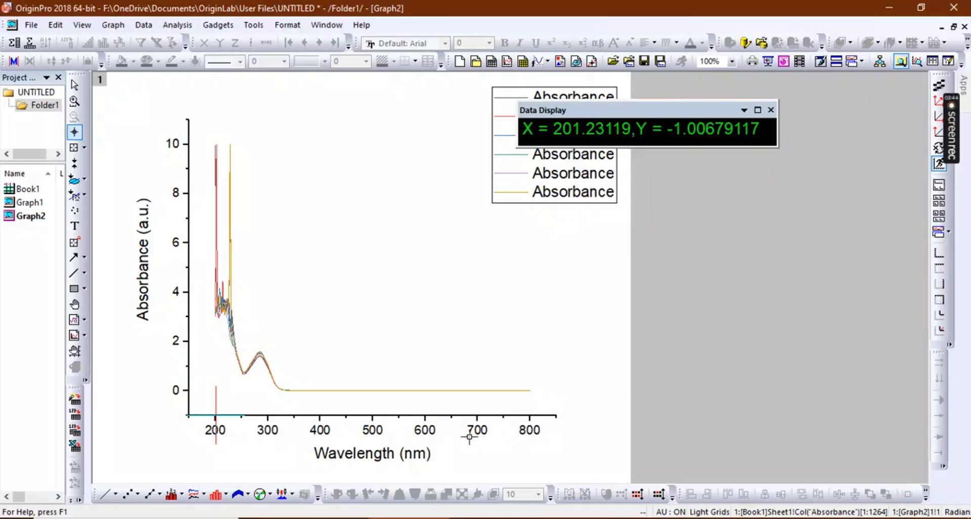
{"action": "left_click", "coordinate": [260, 348]}
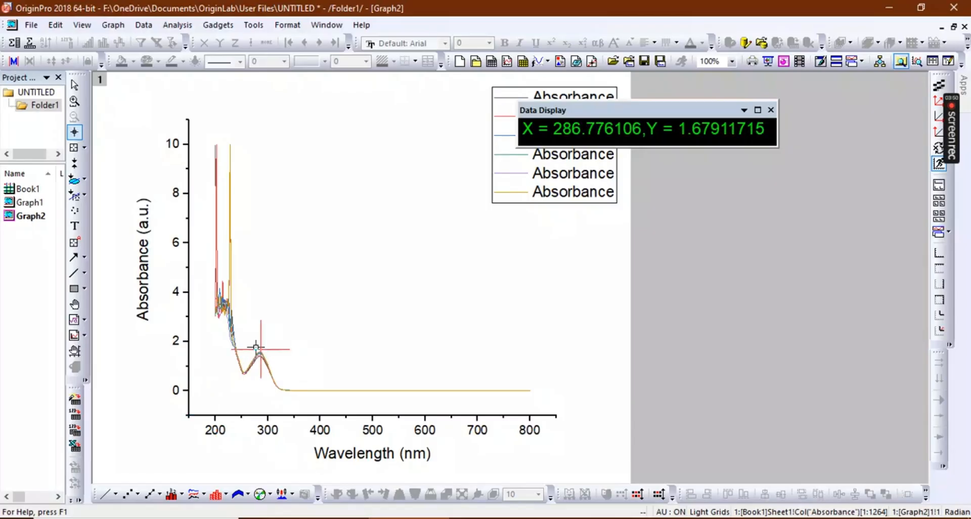
{"action": "left_click", "coordinate": [244, 321]}
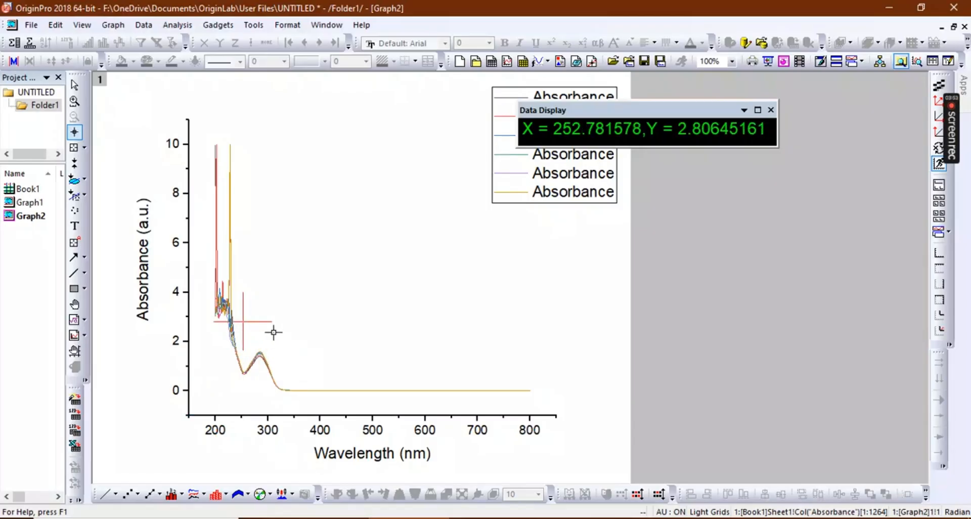
{"action": "key", "text": "Escape"}
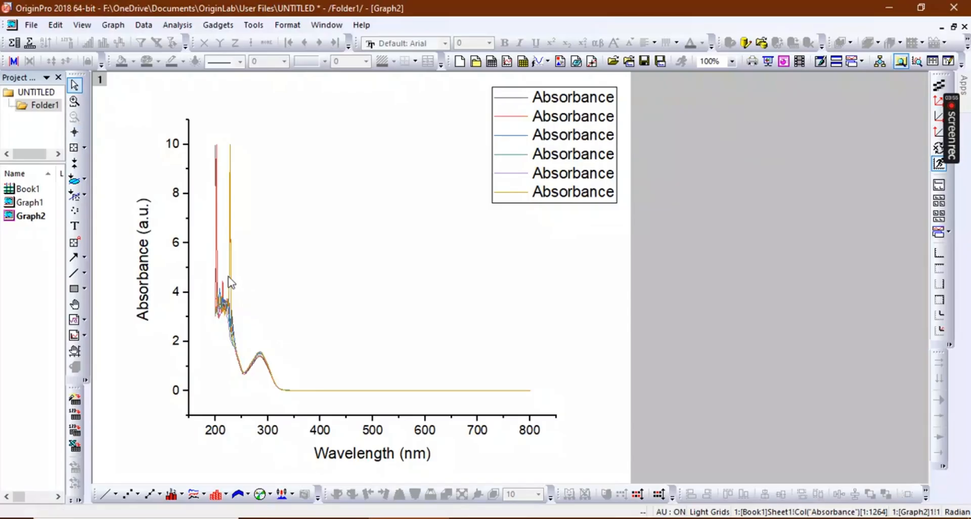
Move the whole graph layer slightly down and to the right on the page.
{"action": "left_click", "coordinate": [256, 336]}
{"action": "left_click_drag", "start_coordinate": [249, 321], "coordinate": [273, 332]}
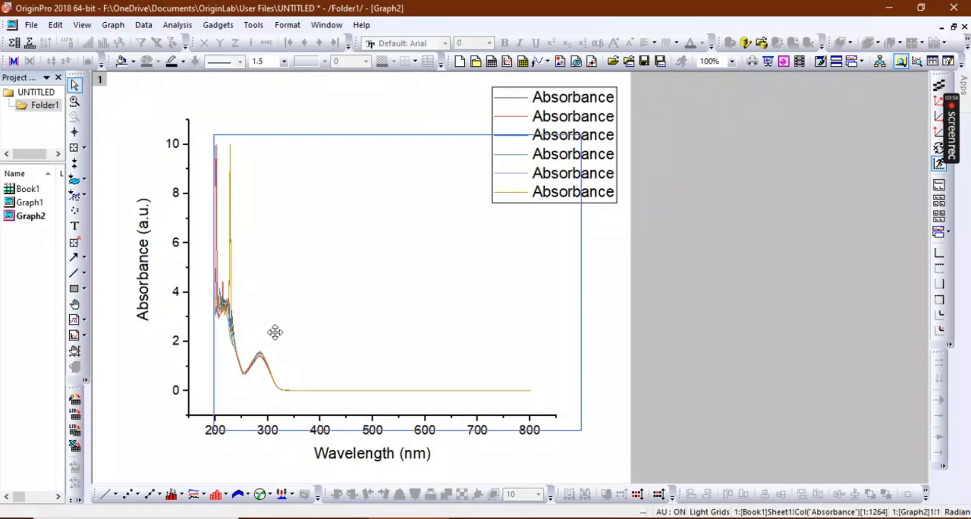
Rescale the X axis to run from 250 to 350 with a major tick increment of 25.
{"action": "left_click", "coordinate": [272, 429]}
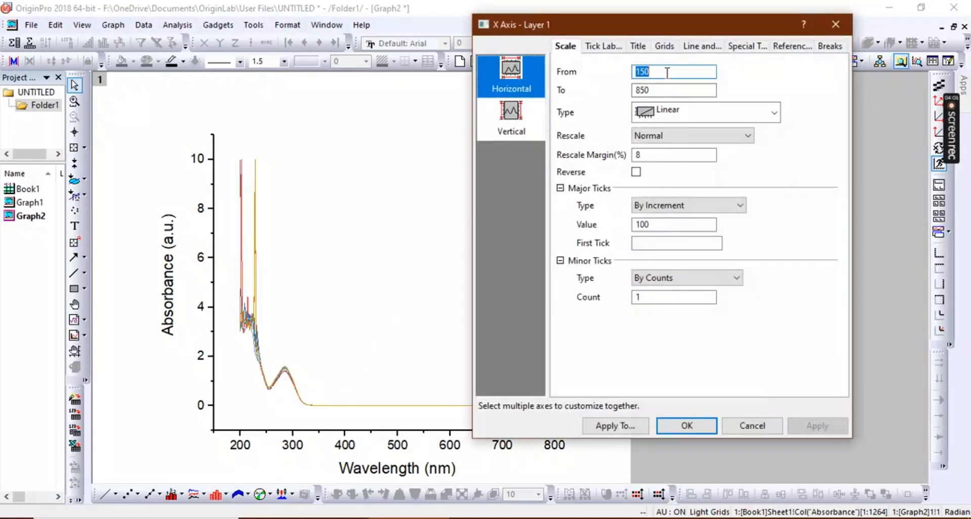
{"action": "type", "text": "25"}
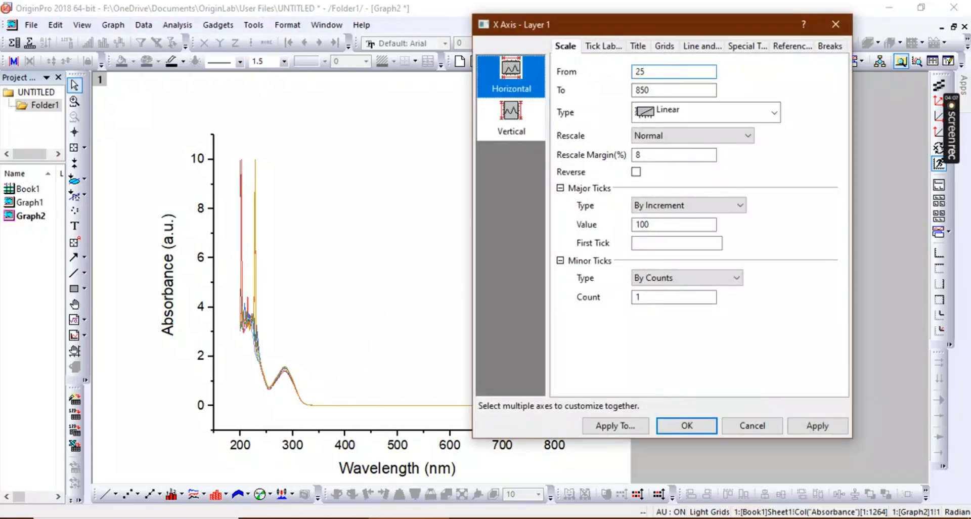
{"action": "key", "text": "Tab"}
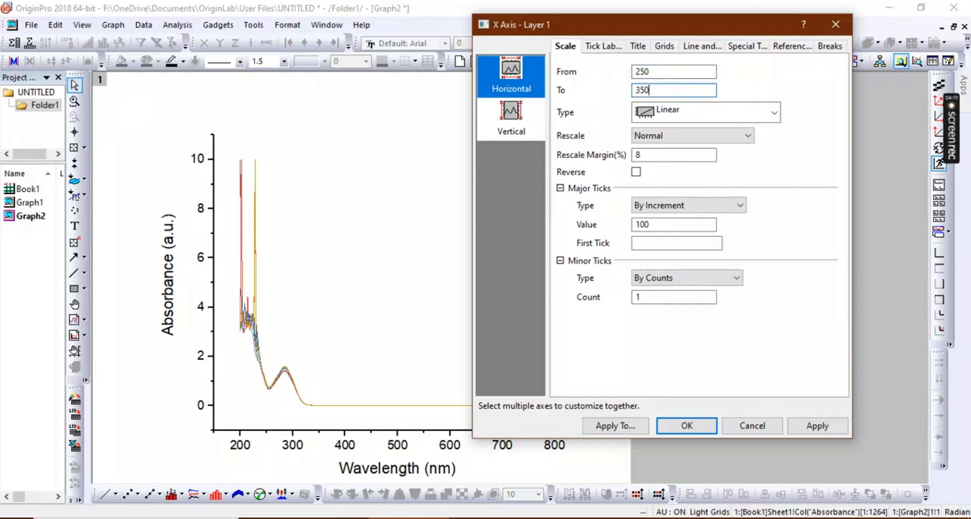
{"action": "double_click", "coordinate": [681, 225]}
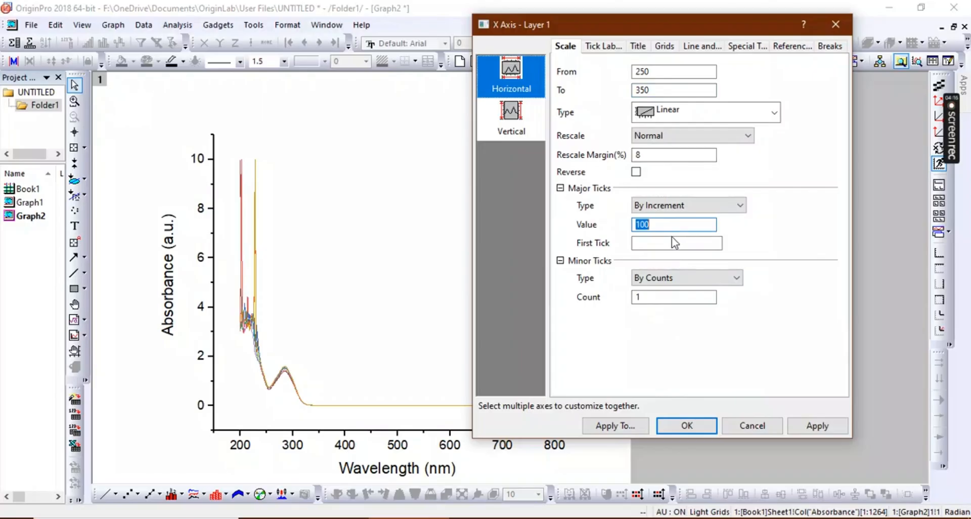
{"action": "type", "text": "25"}
{"action": "left_click", "coordinate": [799, 426]}
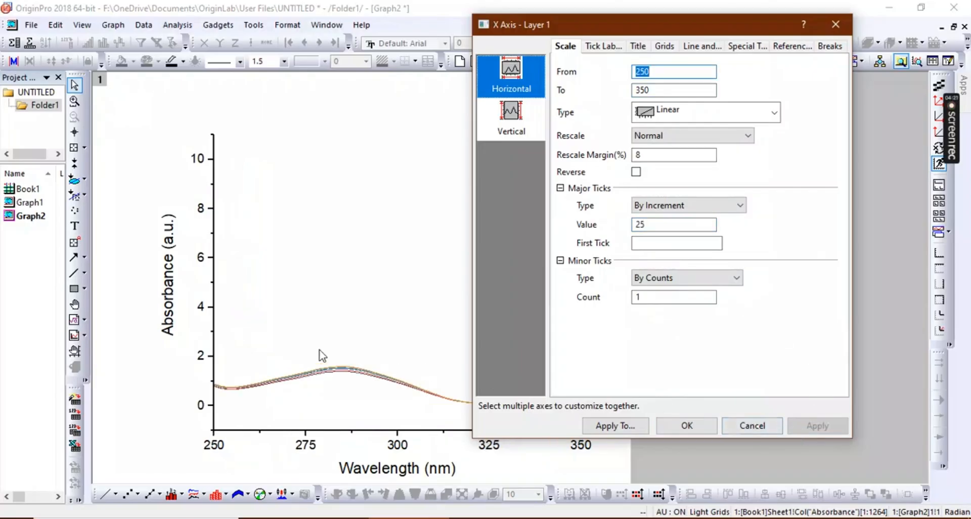
Rescale the Y axis to run from 0 to 1.6.
{"action": "left_click", "coordinate": [511, 119]}
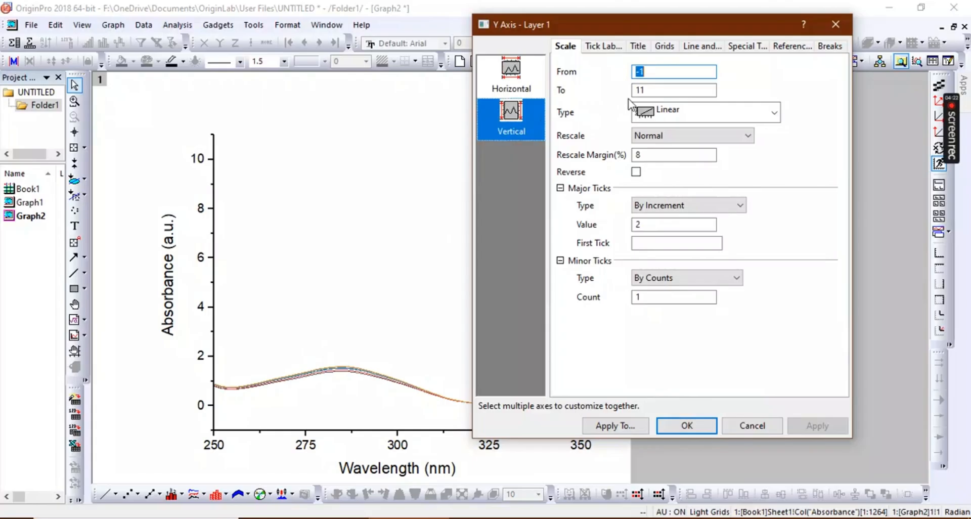
{"action": "type", "text": "0"}
{"action": "double_click", "coordinate": [660, 90]}
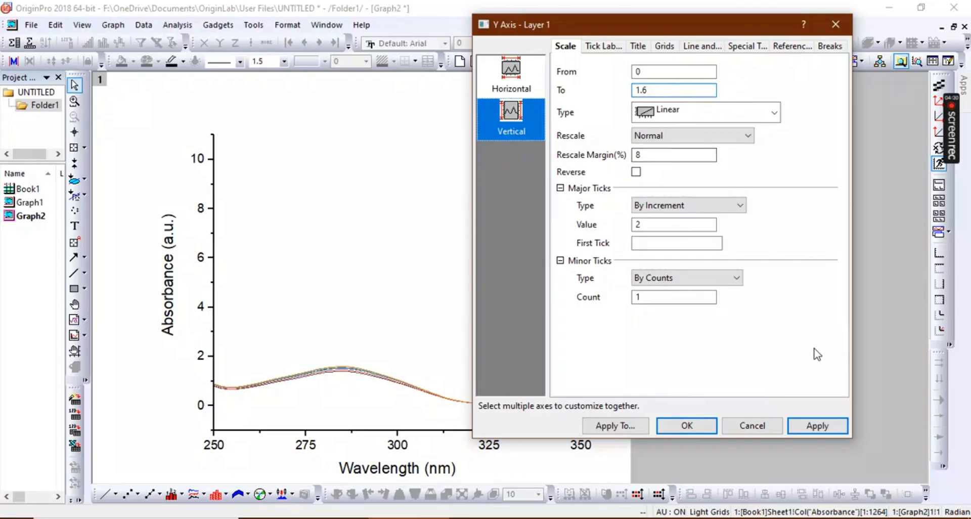
{"action": "left_click", "coordinate": [820, 427]}
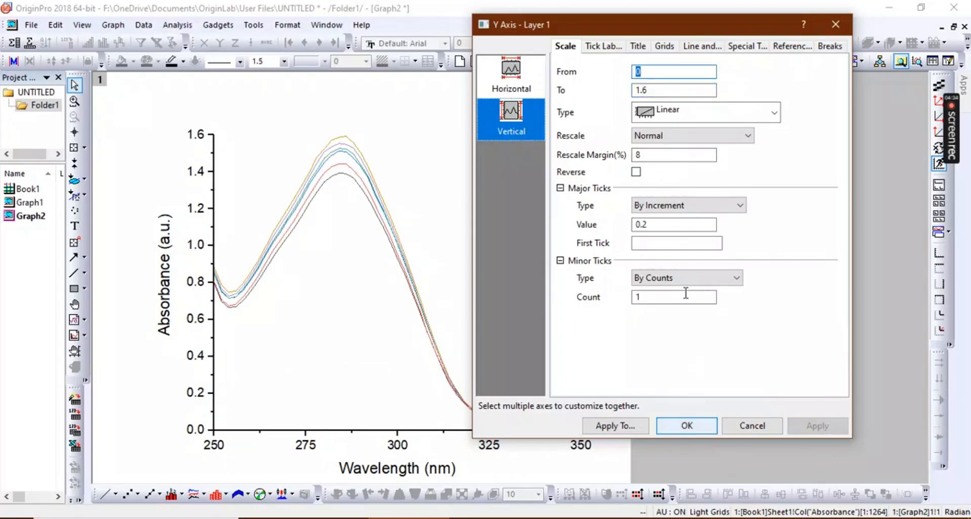
Format the left axis with line thickness 5, outward major ticks of length 15 and no minor ticks.
{"action": "left_click", "coordinate": [709, 47]}
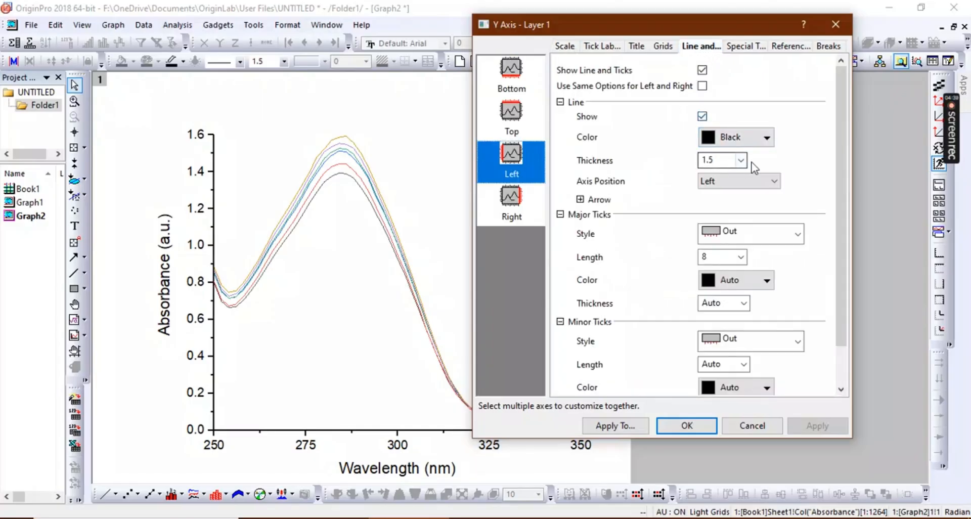
{"action": "left_click", "coordinate": [741, 161]}
{"action": "left_click", "coordinate": [723, 251]}
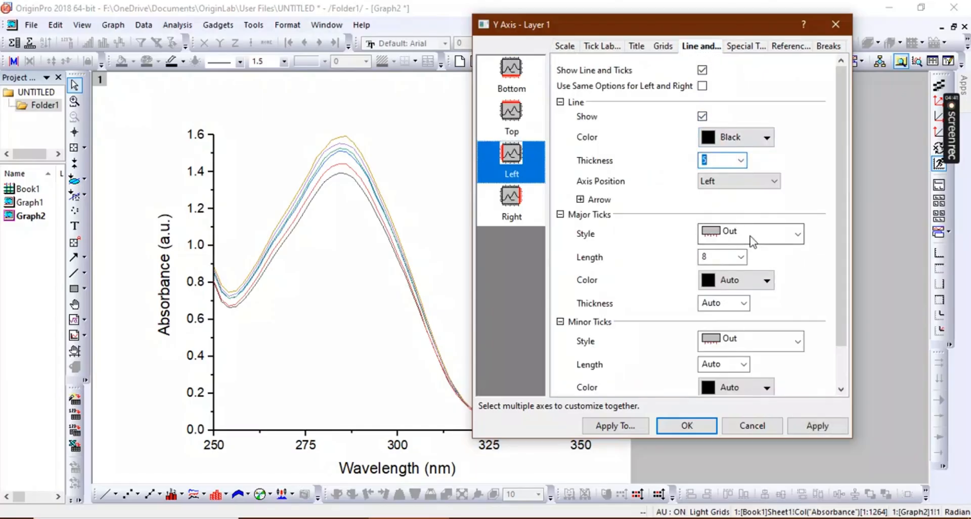
{"action": "left_click", "coordinate": [753, 234]}
{"action": "left_click", "coordinate": [733, 282]}
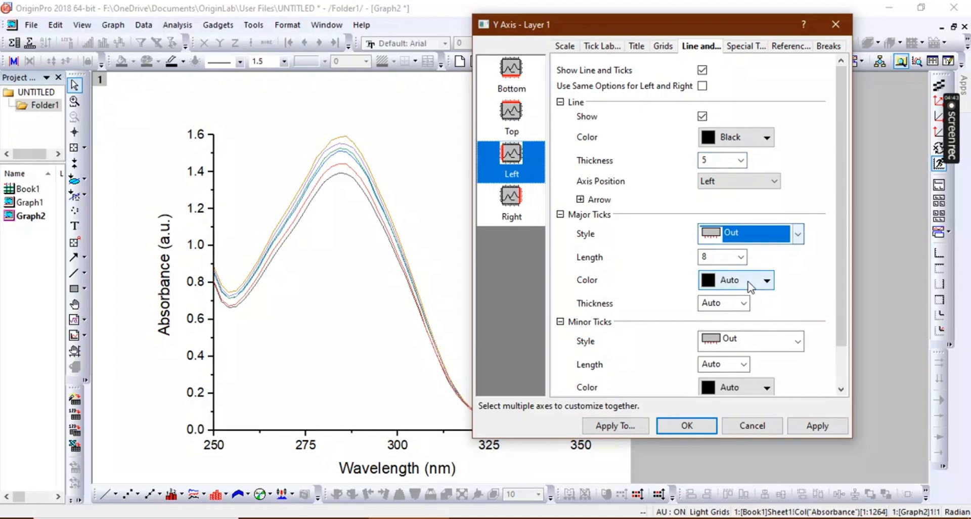
{"action": "left_click", "coordinate": [741, 257]}
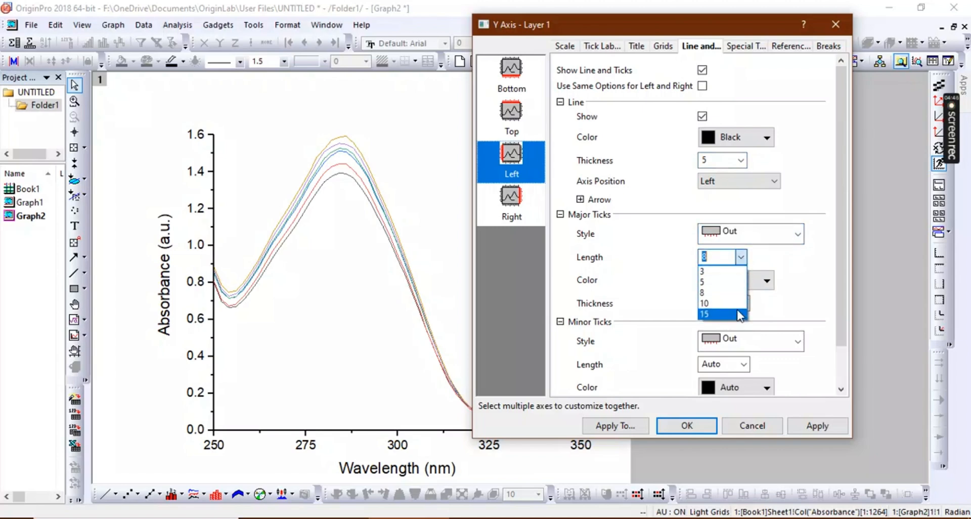
{"action": "left_click", "coordinate": [721, 316]}
{"action": "left_click", "coordinate": [798, 342]}
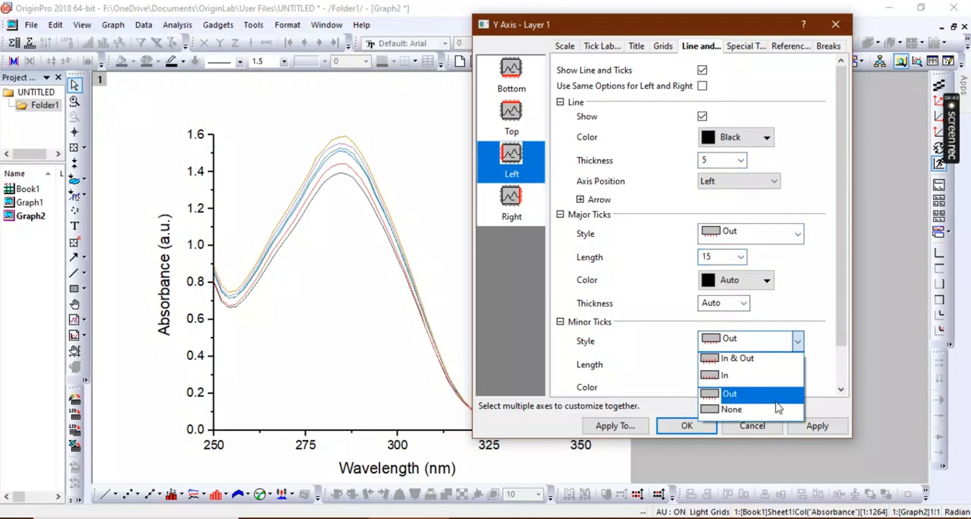
{"action": "left_click", "coordinate": [776, 410]}
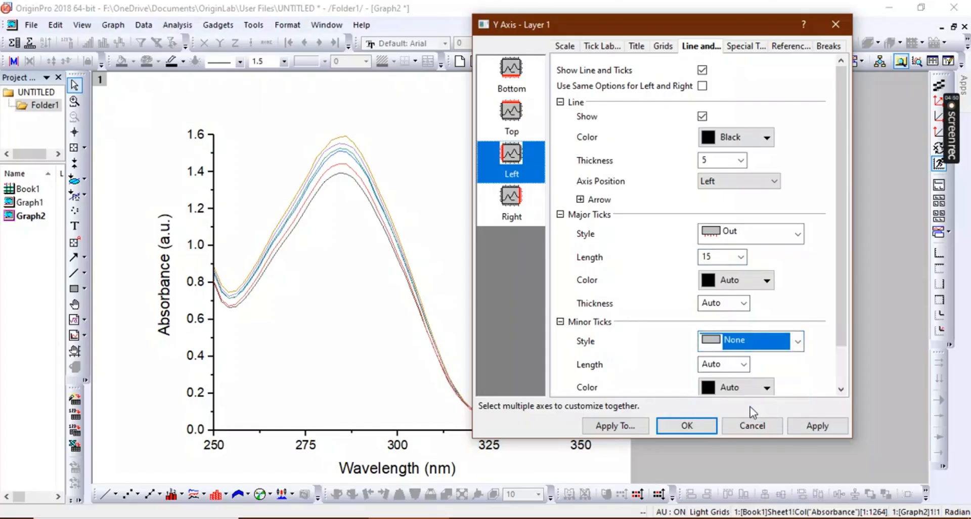
{"action": "left_click", "coordinate": [805, 426]}
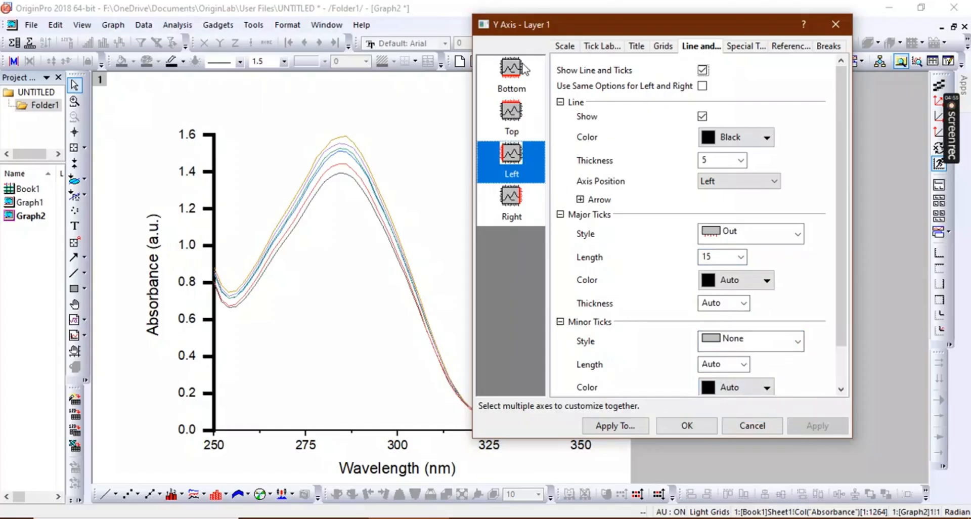
Give the bottom axis outward major ticks of length 15 and no minor ticks.
{"action": "left_click", "coordinate": [511, 76]}
{"action": "left_click", "coordinate": [739, 160]}
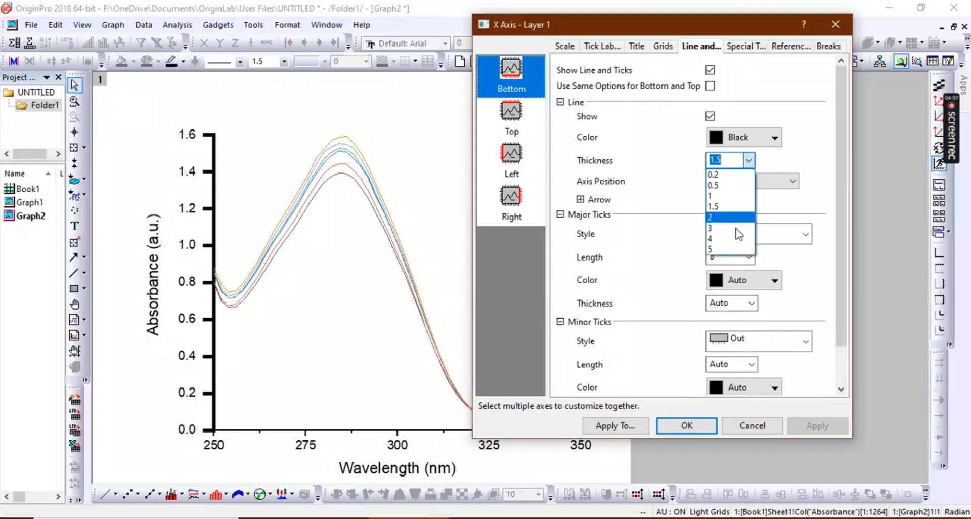
{"action": "left_click", "coordinate": [737, 263]}
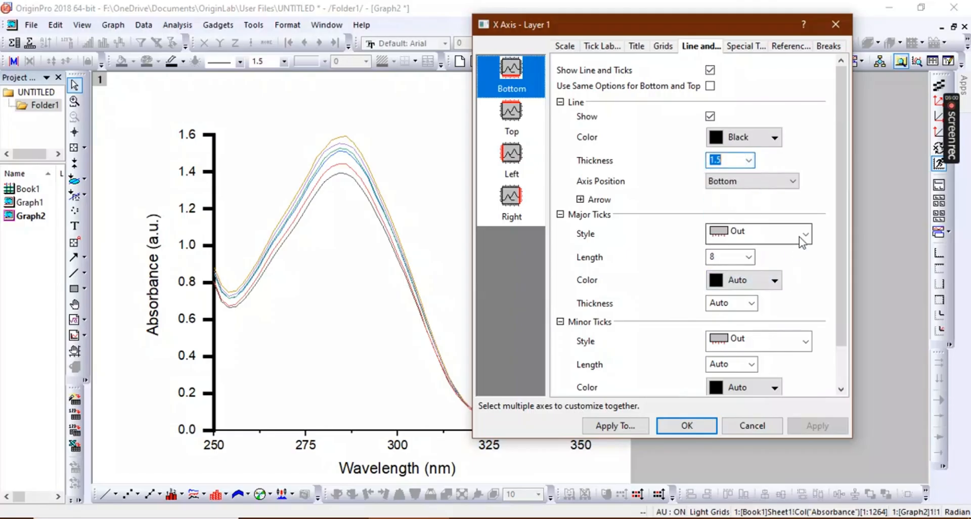
{"action": "left_click", "coordinate": [805, 234]}
{"action": "left_click", "coordinate": [741, 283]}
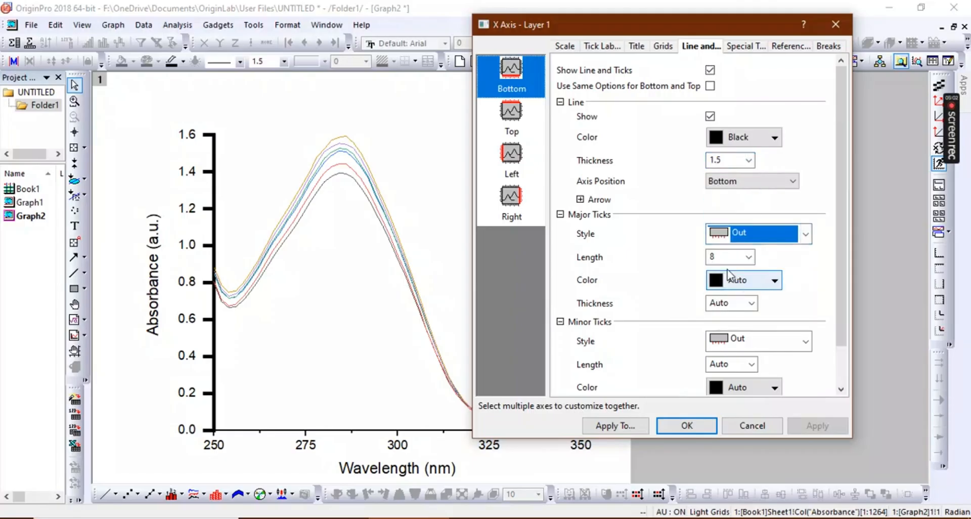
{"action": "left_click", "coordinate": [725, 258]}
{"action": "left_click", "coordinate": [750, 259]}
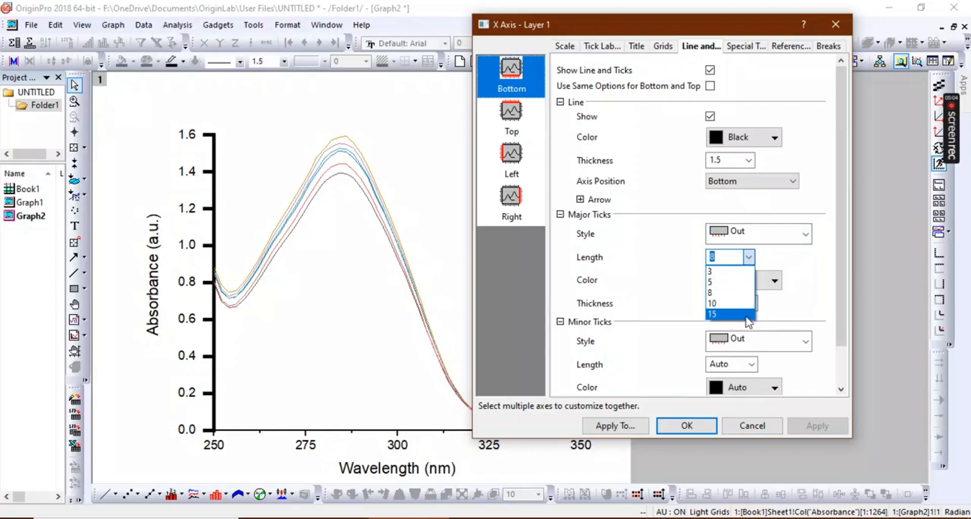
{"action": "left_click", "coordinate": [750, 313]}
{"action": "left_click", "coordinate": [806, 342]}
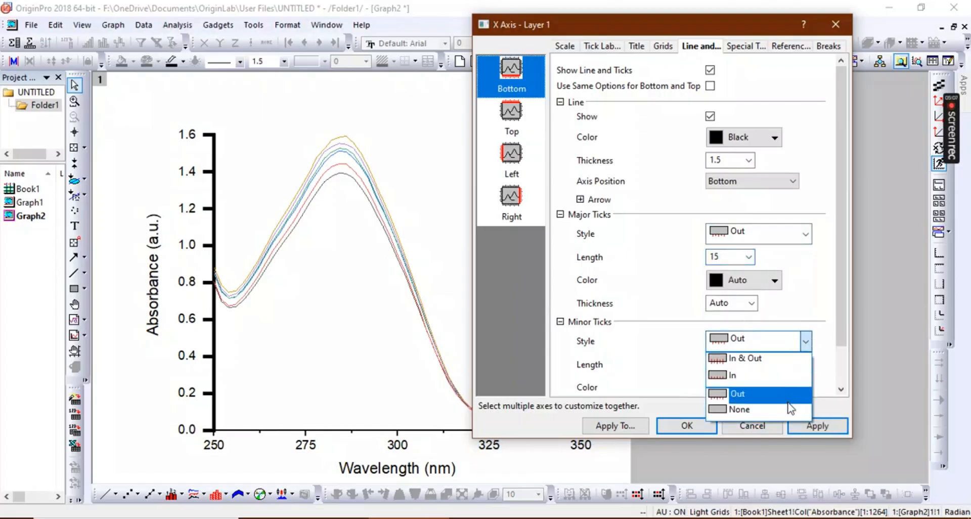
{"action": "left_click", "coordinate": [787, 403]}
{"action": "left_click", "coordinate": [816, 426]}
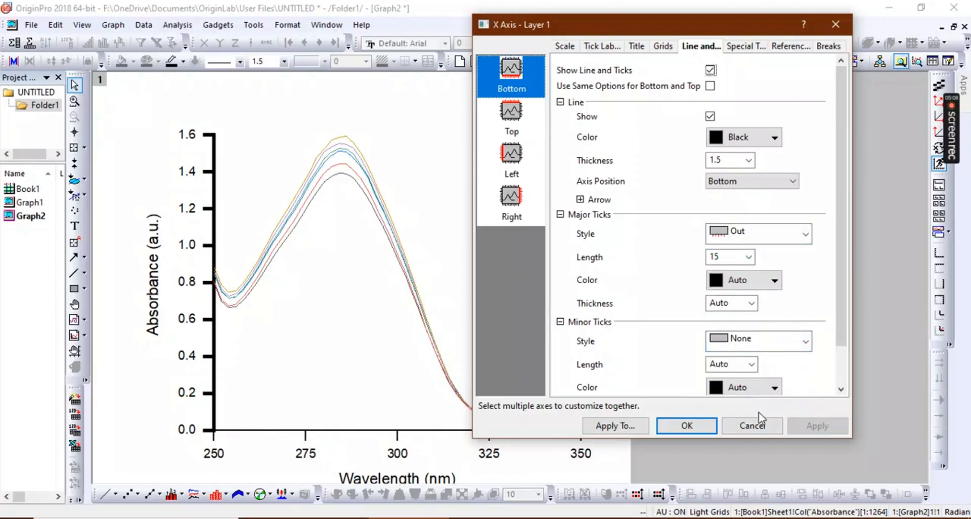
Set the bottom axis line thickness to 5.
{"action": "left_click", "coordinate": [748, 160]}
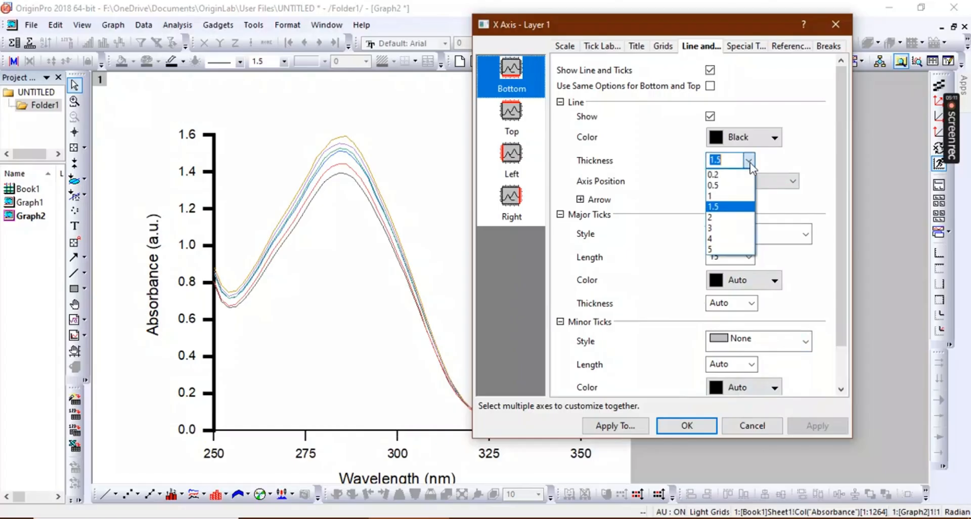
{"action": "left_click", "coordinate": [740, 249]}
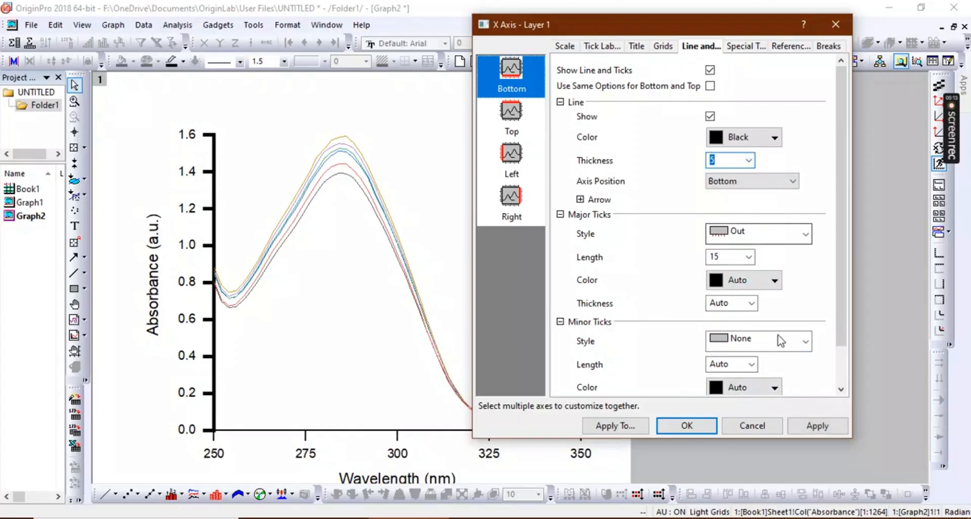
{"action": "left_click", "coordinate": [815, 425]}
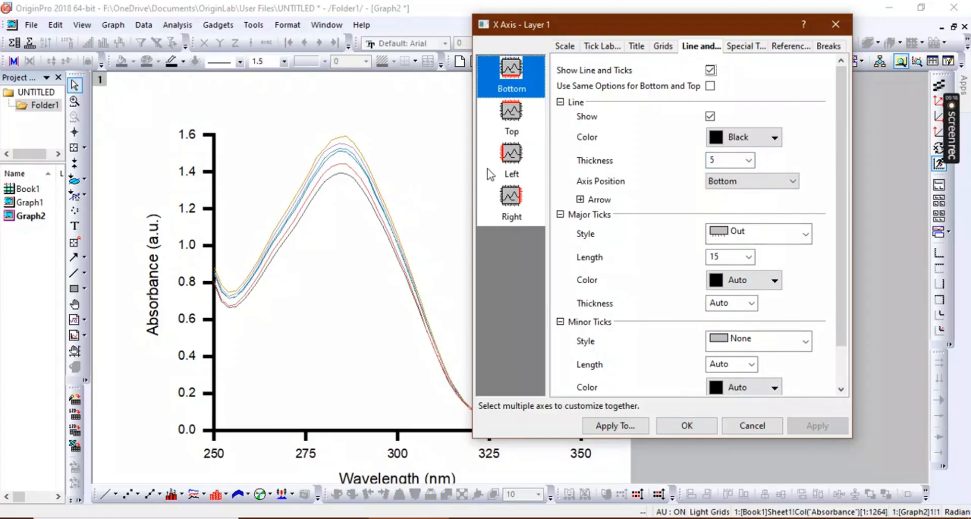
Show the top axis line and ticks and set its line thickness to 5.
{"action": "left_click", "coordinate": [512, 122]}
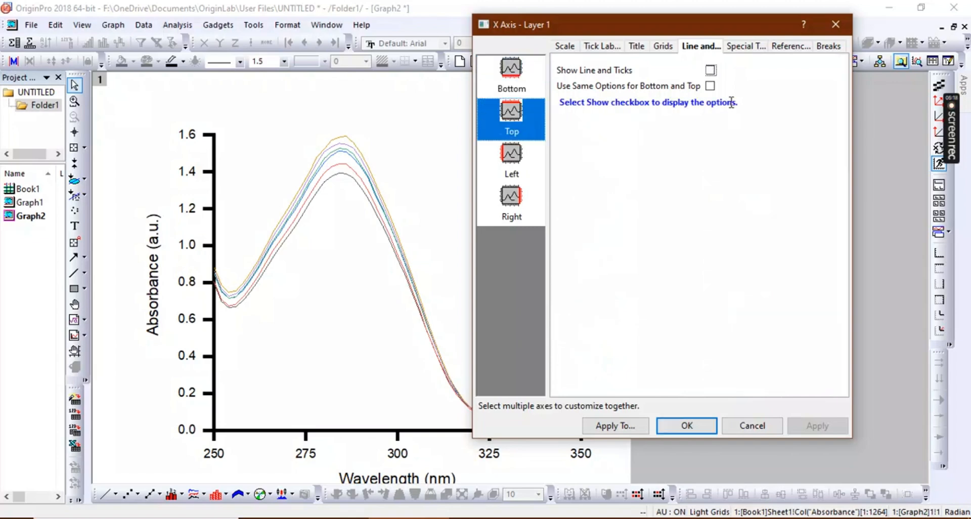
{"action": "left_click", "coordinate": [711, 70]}
{"action": "left_click", "coordinate": [748, 159]}
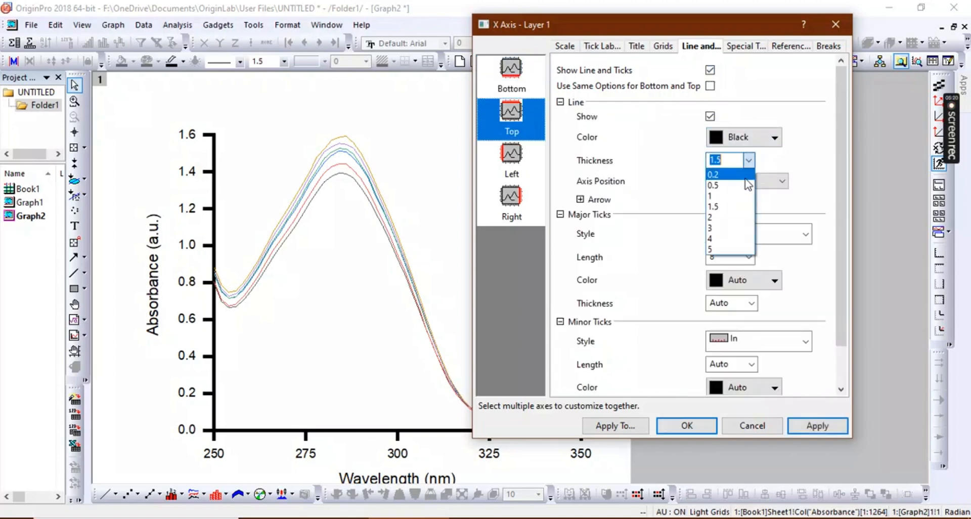
{"action": "left_click", "coordinate": [732, 251]}
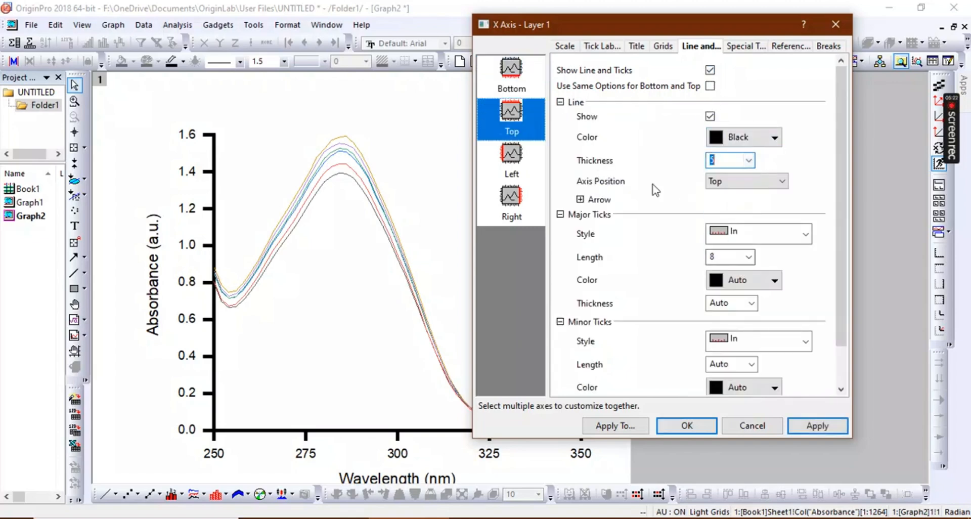
{"action": "left_click", "coordinate": [513, 165]}
{"action": "left_click", "coordinate": [528, 90]}
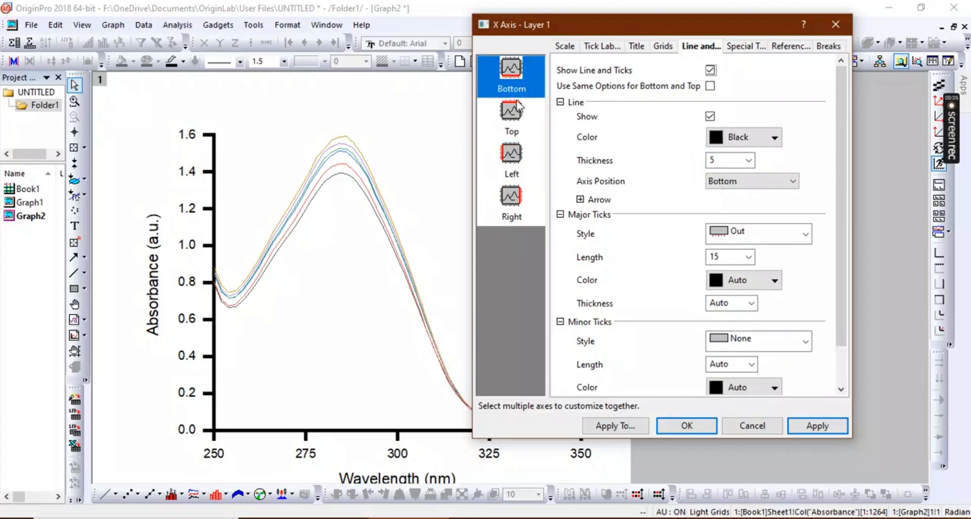
{"action": "left_click", "coordinate": [515, 114]}
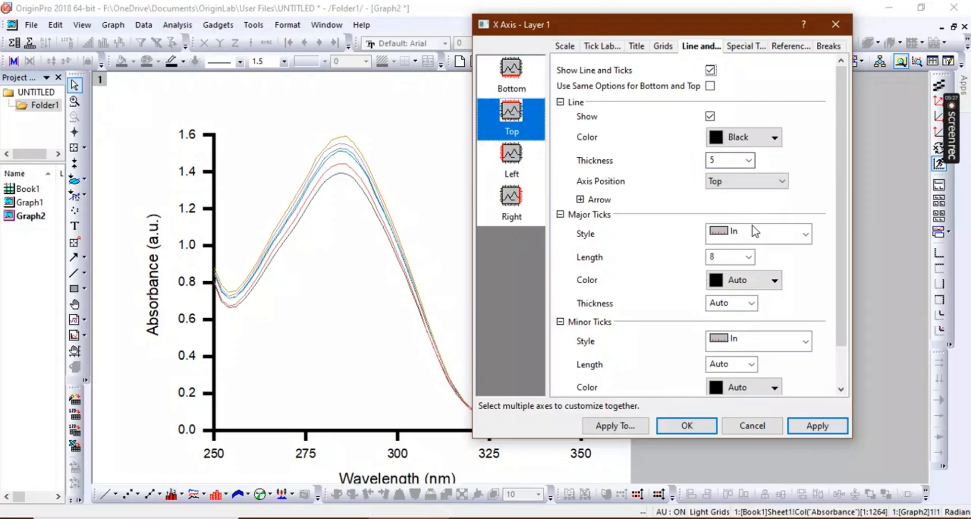
Set the top axis major tick length to 15 and both its major and minor tick styles to None.
{"action": "double_click", "coordinate": [730, 257]}
{"action": "type", "text": "8"}
{"action": "left_click", "coordinate": [749, 257]}
{"action": "left_click", "coordinate": [738, 318]}
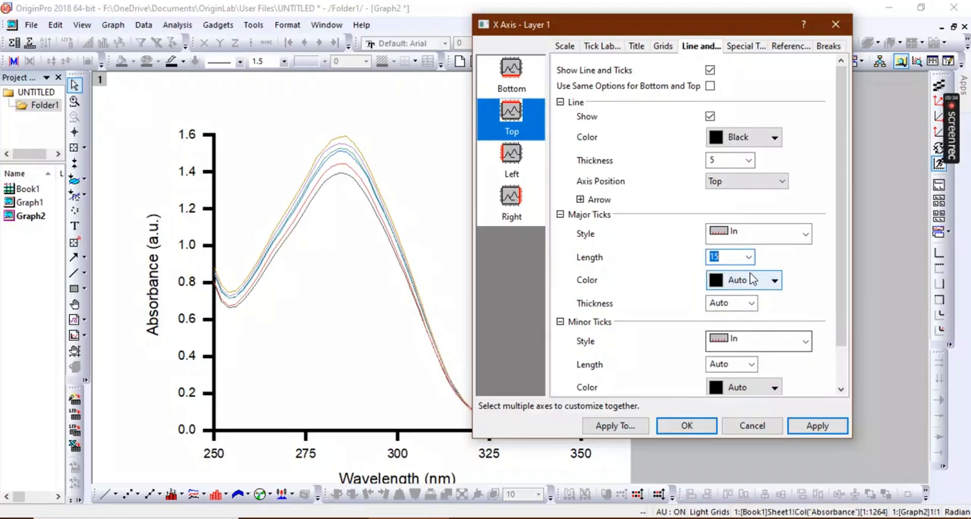
{"action": "left_click", "coordinate": [806, 234]}
{"action": "left_click", "coordinate": [787, 303]}
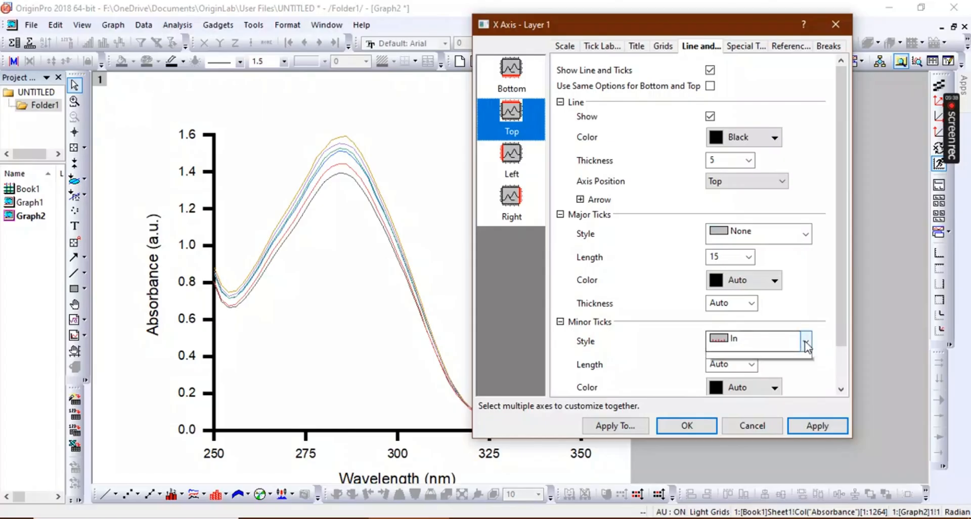
{"action": "left_click", "coordinate": [805, 341]}
{"action": "left_click", "coordinate": [785, 405]}
{"action": "left_click", "coordinate": [816, 428]}
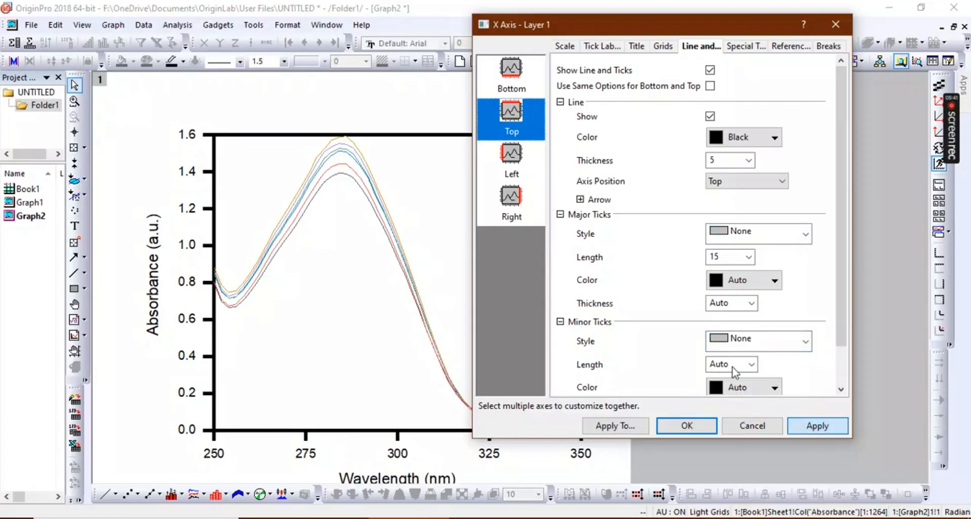
Show the right axis with line thickness 5 and both major and minor tick styles set to None.
{"action": "left_click", "coordinate": [511, 203]}
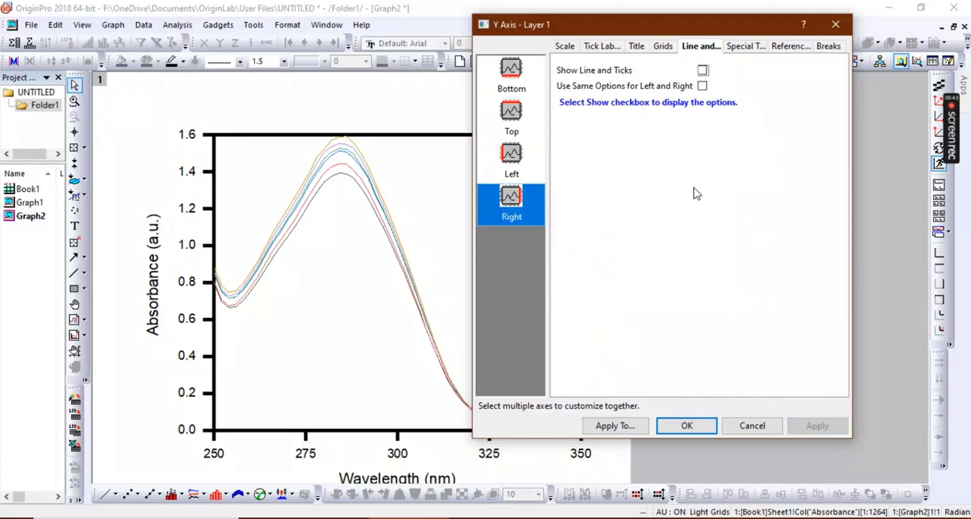
{"action": "left_click", "coordinate": [703, 70]}
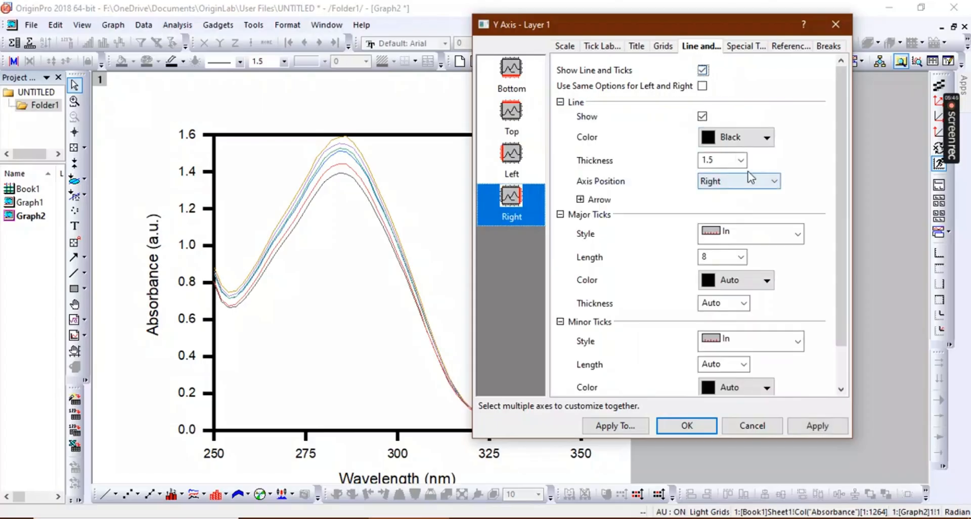
{"action": "left_click", "coordinate": [740, 160]}
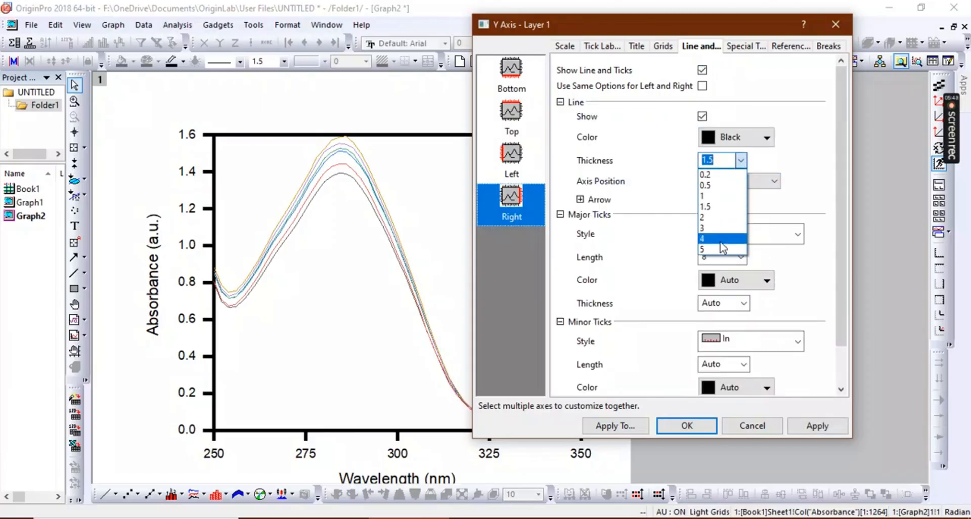
{"action": "left_click", "coordinate": [713, 248]}
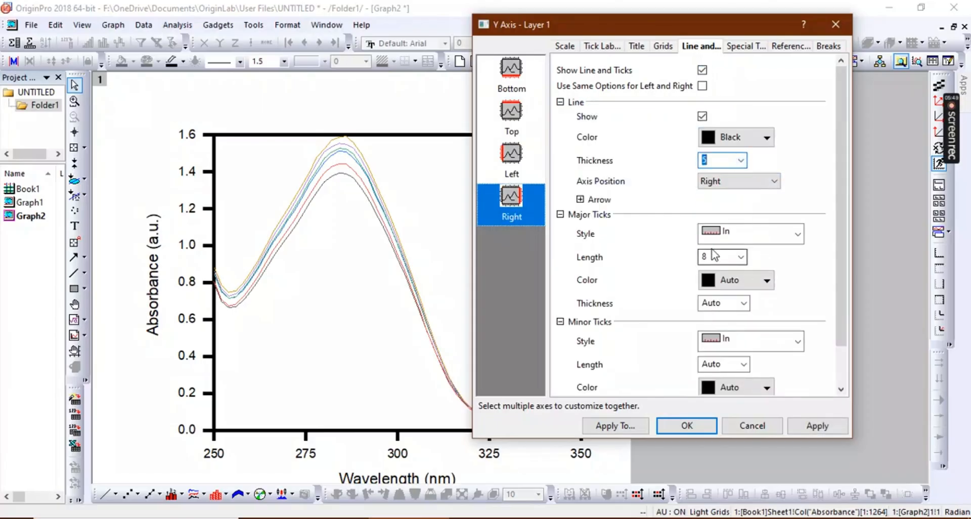
{"action": "left_click", "coordinate": [796, 238]}
{"action": "left_click", "coordinate": [728, 309]}
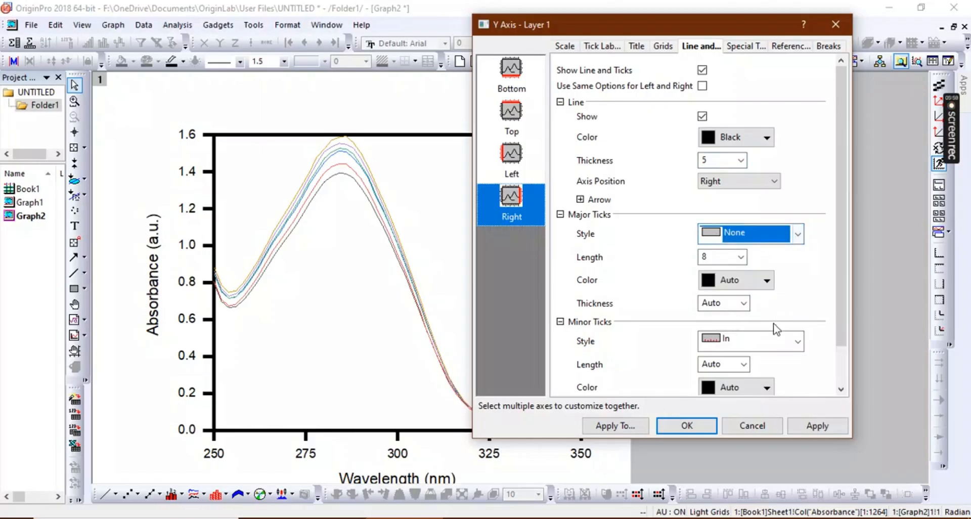
{"action": "left_click", "coordinate": [799, 347]}
{"action": "left_click", "coordinate": [733, 405]}
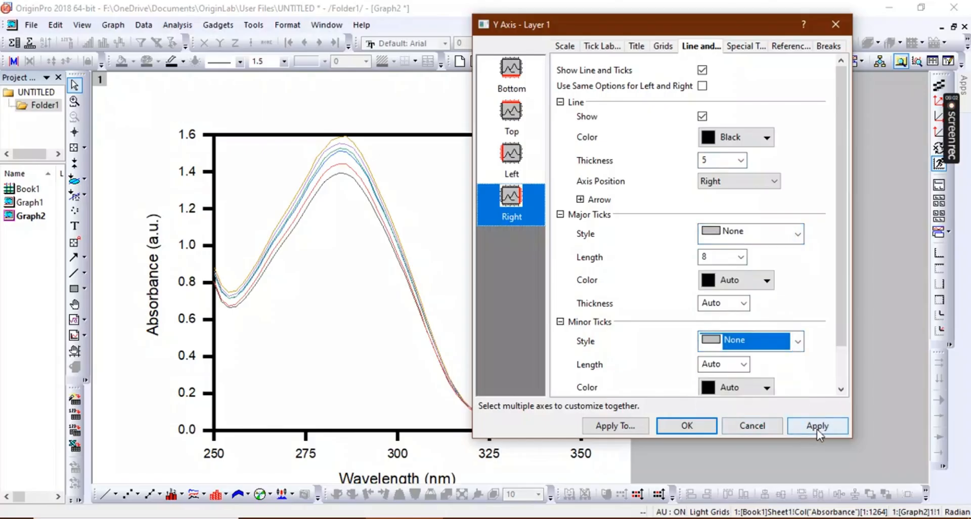
{"action": "left_click", "coordinate": [817, 426]}
Accept the axis settings and move the legend fully inside the plot frame, beside the peak.
{"action": "left_click_drag", "start_coordinate": [626, 24], "coordinate": [832, 36]}
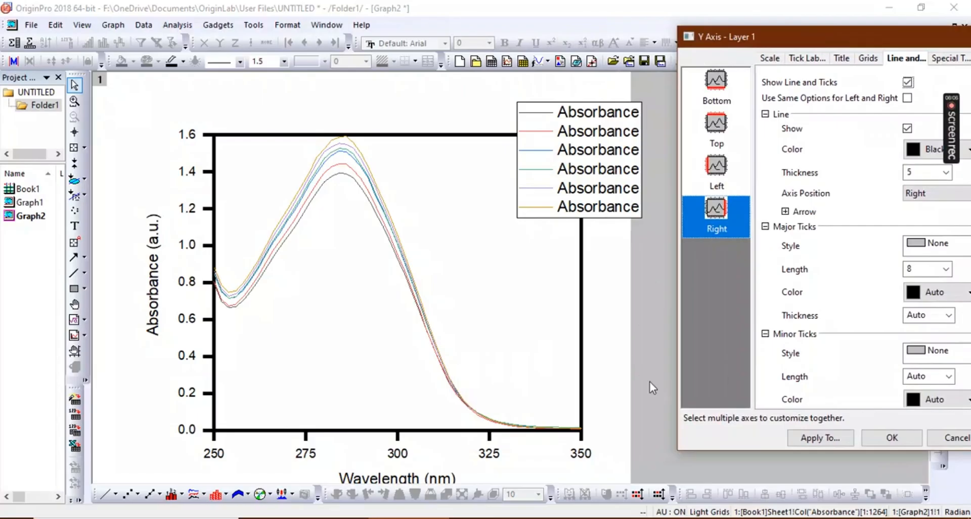
{"action": "left_click", "coordinate": [891, 436]}
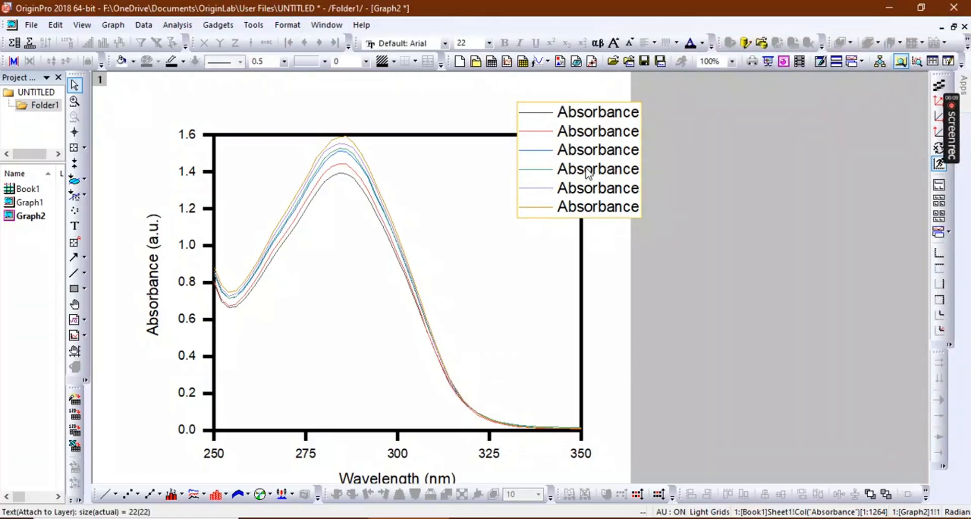
{"action": "left_click_drag", "start_coordinate": [587, 172], "coordinate": [506, 226]}
Set the line width of all grouped absorbance curves to 4.
{"action": "double_click", "coordinate": [387, 227]}
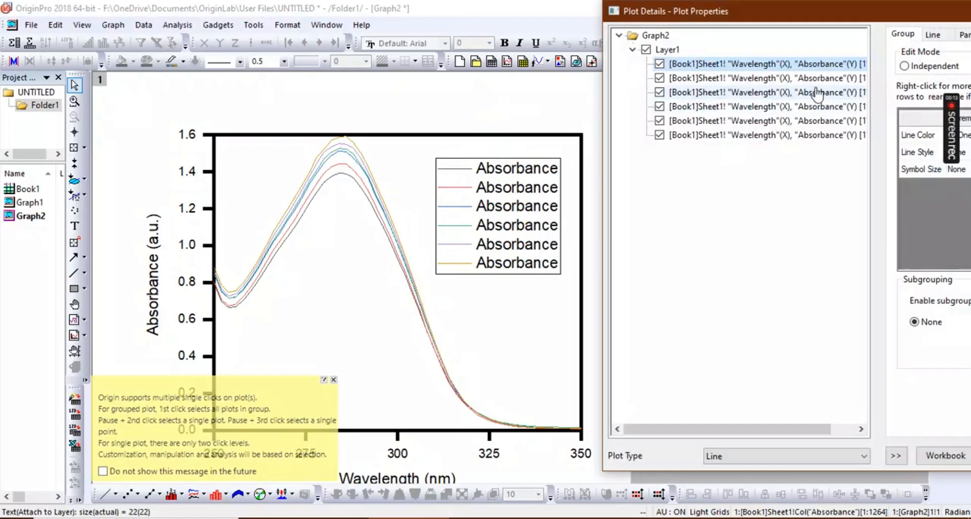
{"action": "left_click_drag", "start_coordinate": [863, 17], "coordinate": [526, 67]}
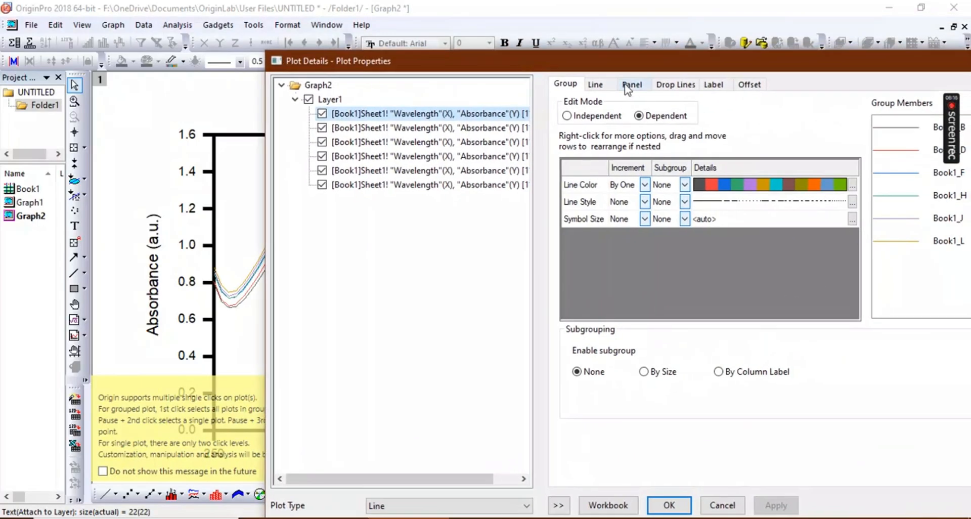
{"action": "left_click", "coordinate": [597, 86]}
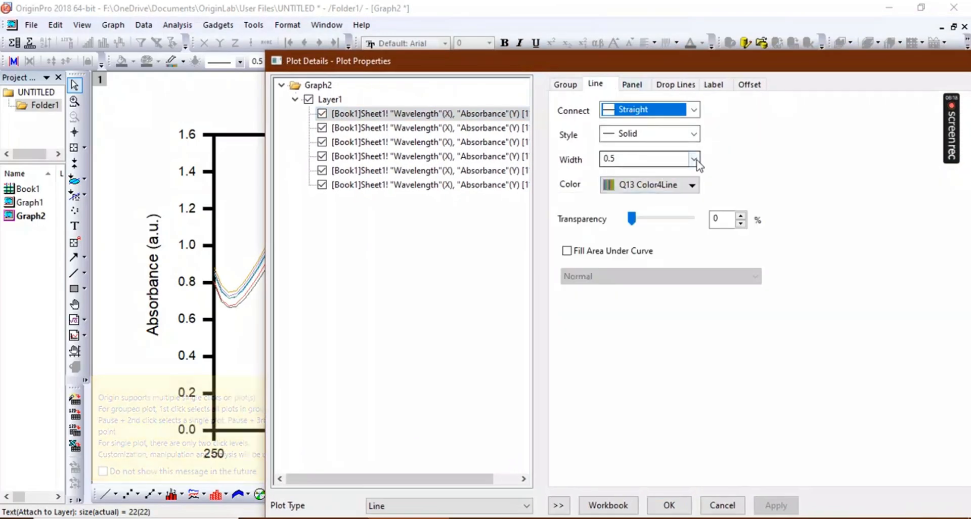
{"action": "left_click", "coordinate": [693, 158]}
{"action": "left_click", "coordinate": [673, 239]}
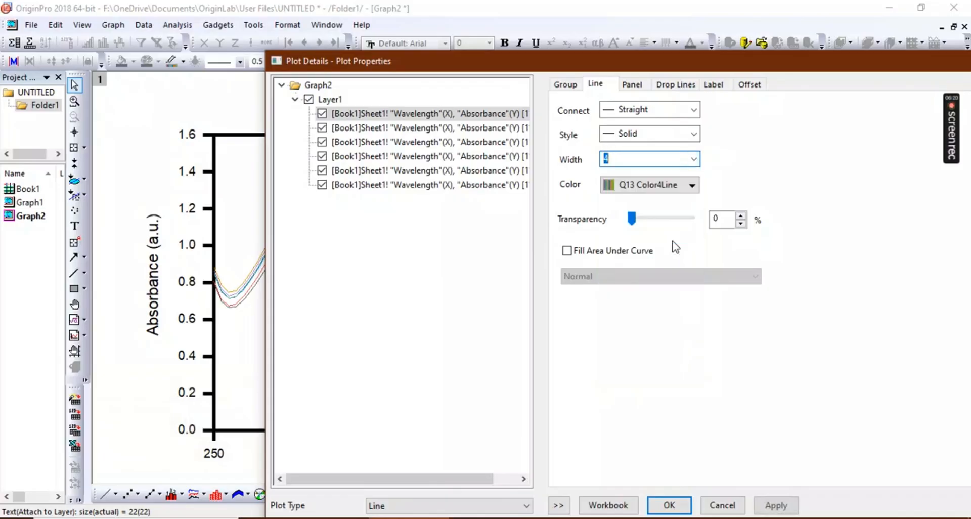
{"action": "left_click", "coordinate": [776, 505]}
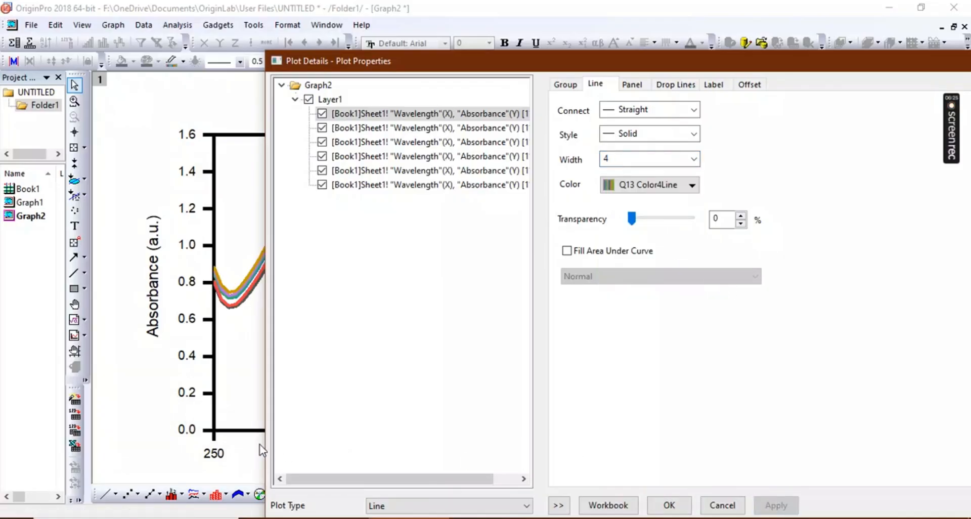
{"action": "left_click_drag", "start_coordinate": [264, 443], "coordinate": [554, 428]}
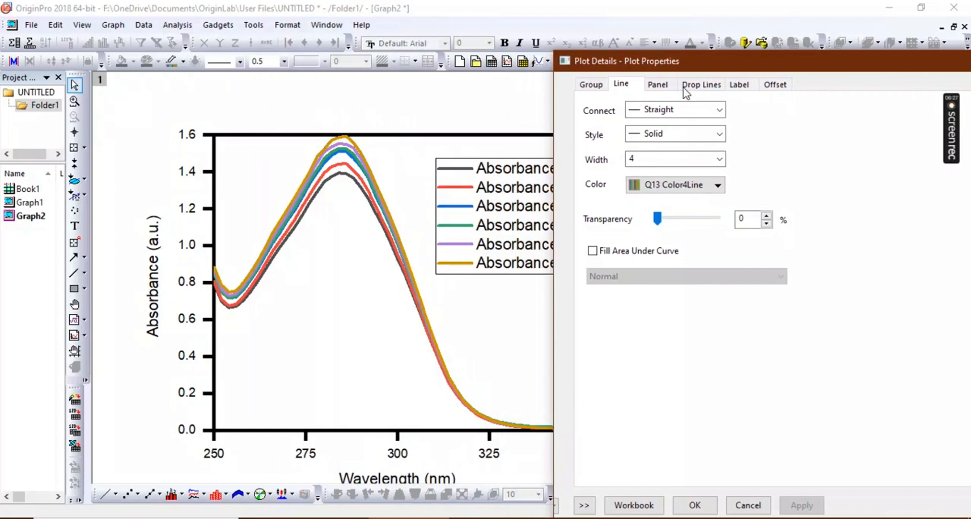
Set the curves' line width to 3 and color them by plot with the Rainbow Balanced palette.
{"action": "left_click", "coordinate": [718, 159]}
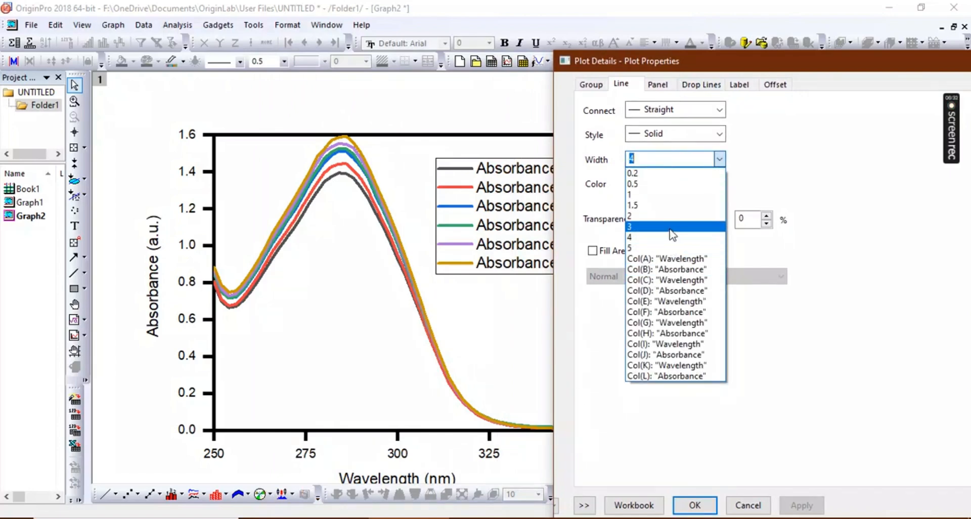
{"action": "left_click", "coordinate": [673, 227]}
{"action": "left_click", "coordinate": [693, 186]}
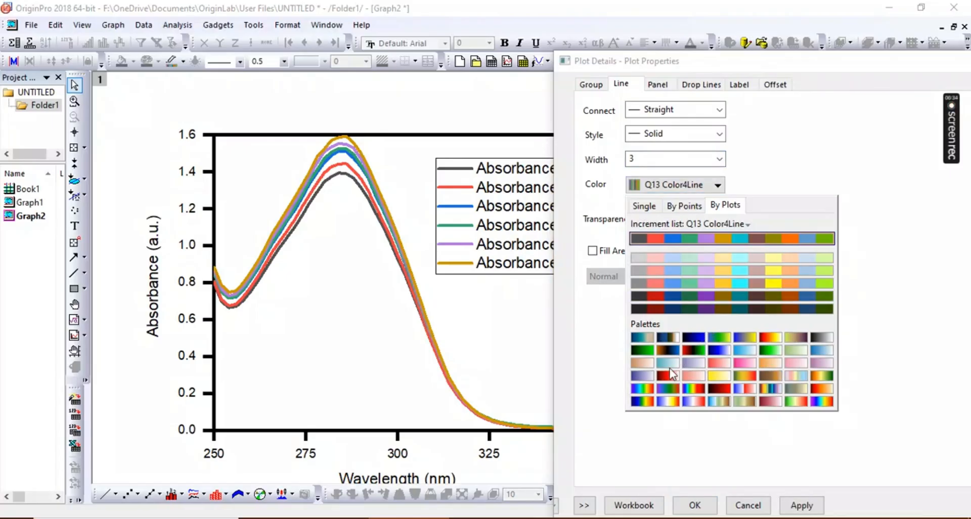
{"action": "left_click", "coordinate": [648, 389]}
{"action": "left_click", "coordinate": [809, 504]}
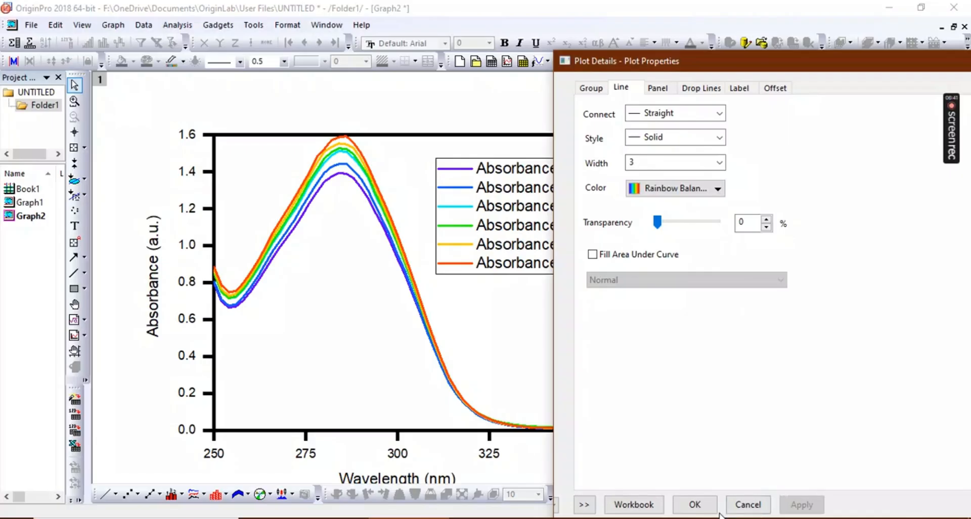
{"action": "left_click", "coordinate": [692, 503]}
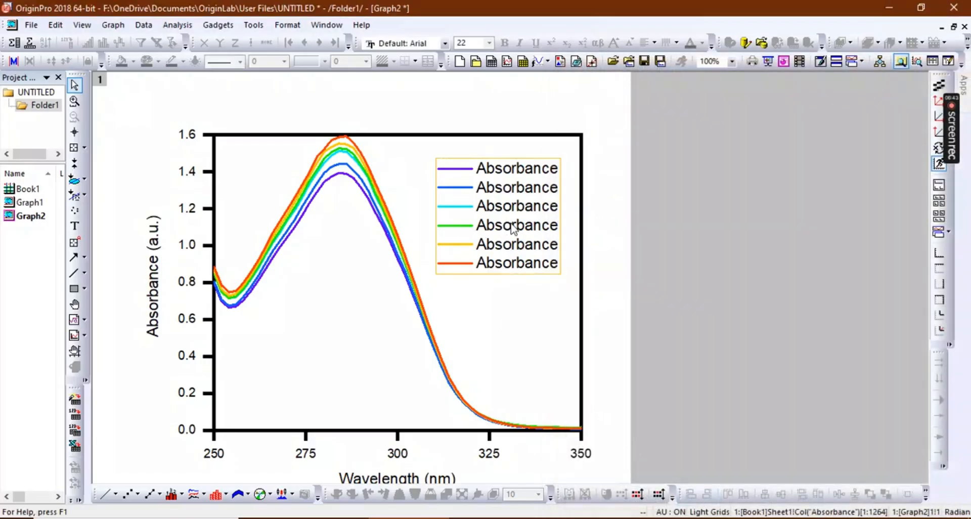
Replace the six legend entry labels with a, b, c, d, e and f, keeping their line symbols.
{"action": "double_click", "coordinate": [514, 228]}
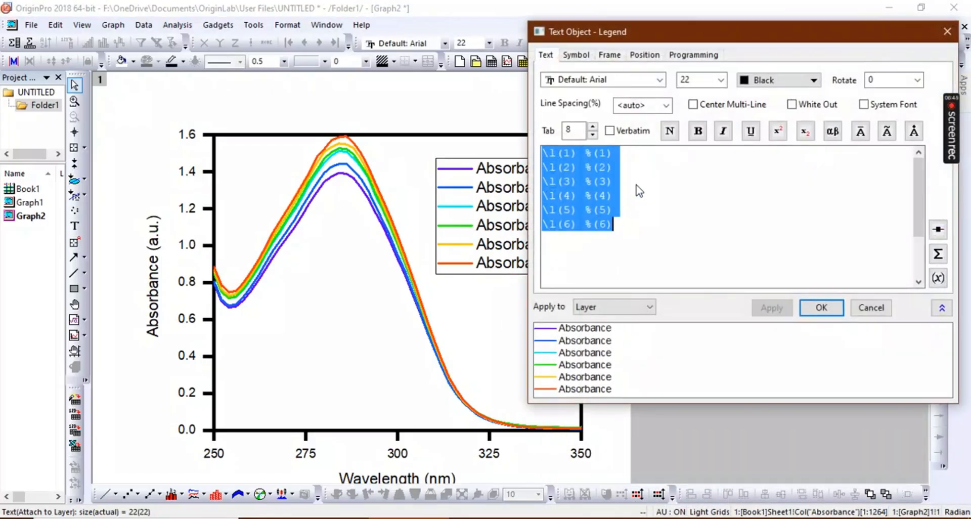
{"action": "left_click", "coordinate": [625, 167]}
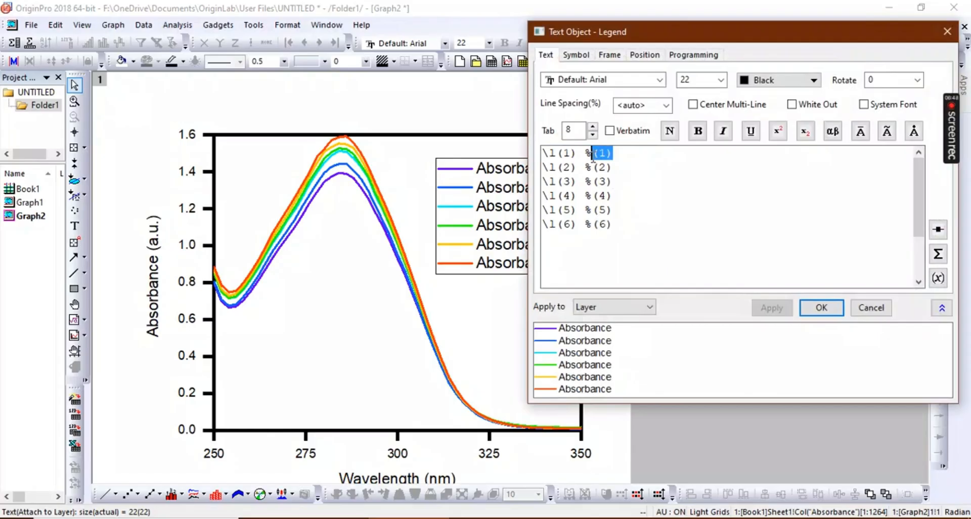
{"action": "mouse_move", "coordinate": [593, 158]}
{"action": "left_mouse_down"}
{"action": "mouse_move", "coordinate": [546, 155]}
{"action": "mouse_move", "coordinate": [588, 159]}
{"action": "left_mouse_up"}
{"action": "type", "text": "a"}
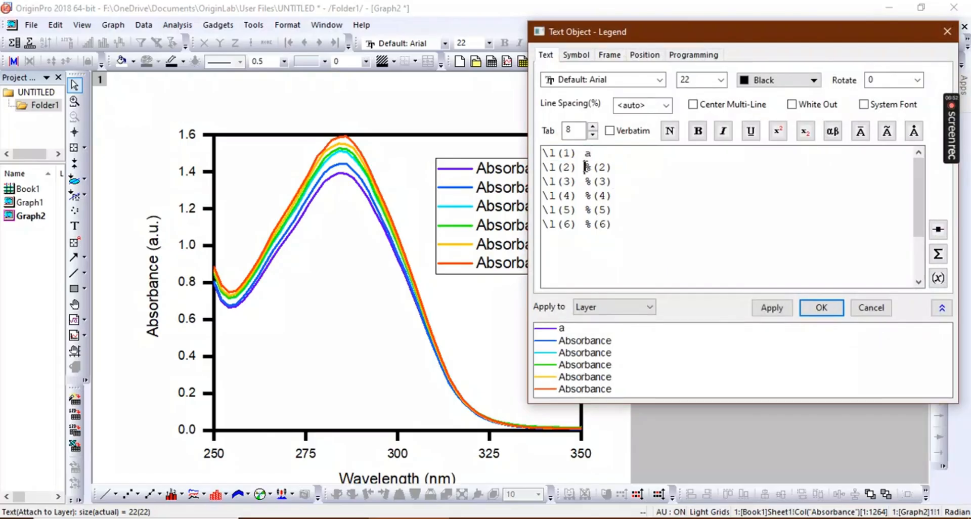
{"action": "left_click_drag", "start_coordinate": [585, 167], "coordinate": [618, 167]}
{"action": "type", "text": "z"}
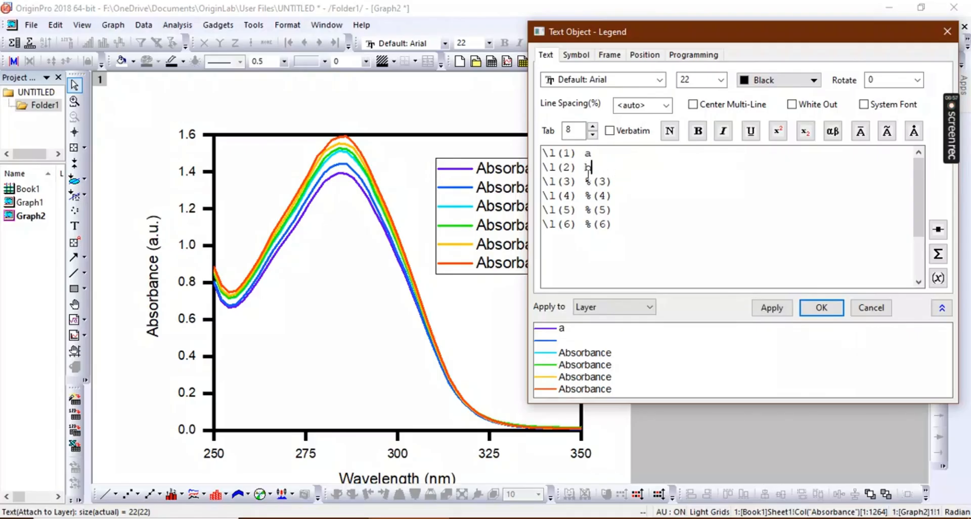
{"action": "left_click_drag", "start_coordinate": [585, 181], "coordinate": [646, 209]}
{"action": "type", "text": "c"}
{"action": "type", "text": "d"}
{"action": "type", "text": "e"}
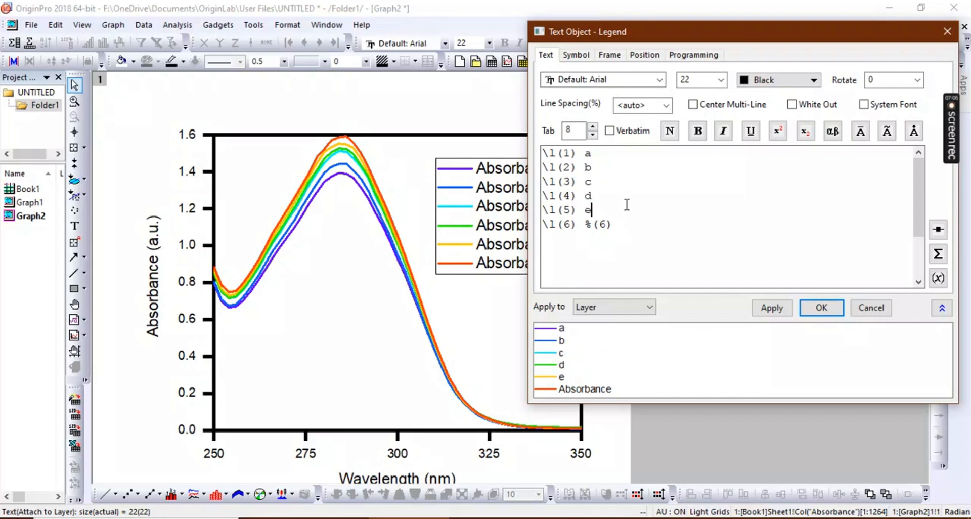
{"action": "left_click_drag", "start_coordinate": [587, 229], "coordinate": [646, 221]}
{"action": "type", "text": "f"}
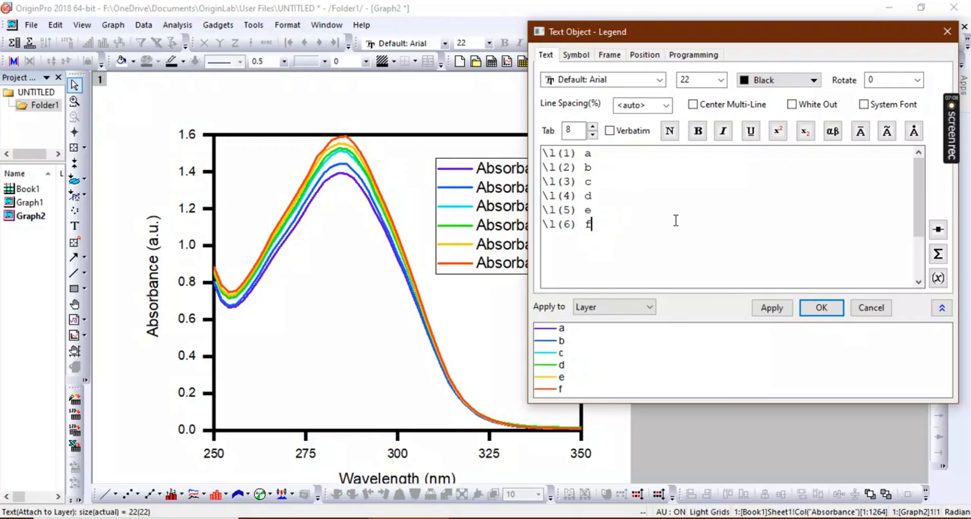
{"action": "left_click", "coordinate": [826, 305]}
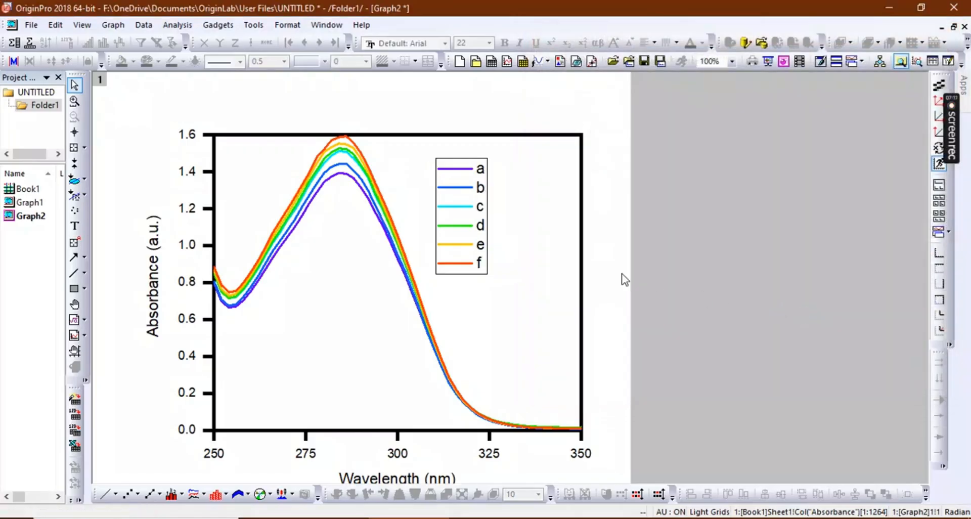
Move the legend into the plot frame's upper-right corner and give it a box frame with border width 3.
{"action": "left_click_drag", "start_coordinate": [484, 242], "coordinate": [571, 218]}
{"action": "double_click", "coordinate": [569, 220]}
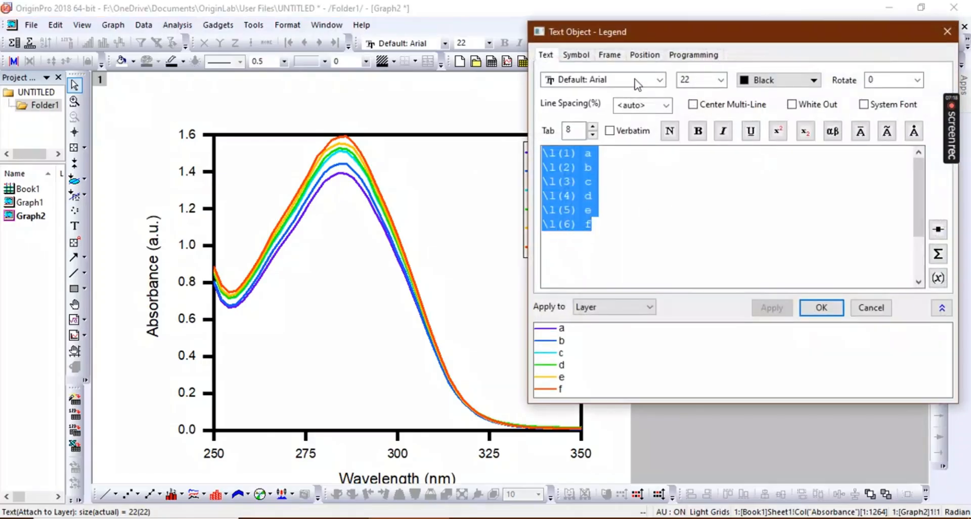
{"action": "left_click", "coordinate": [610, 54]}
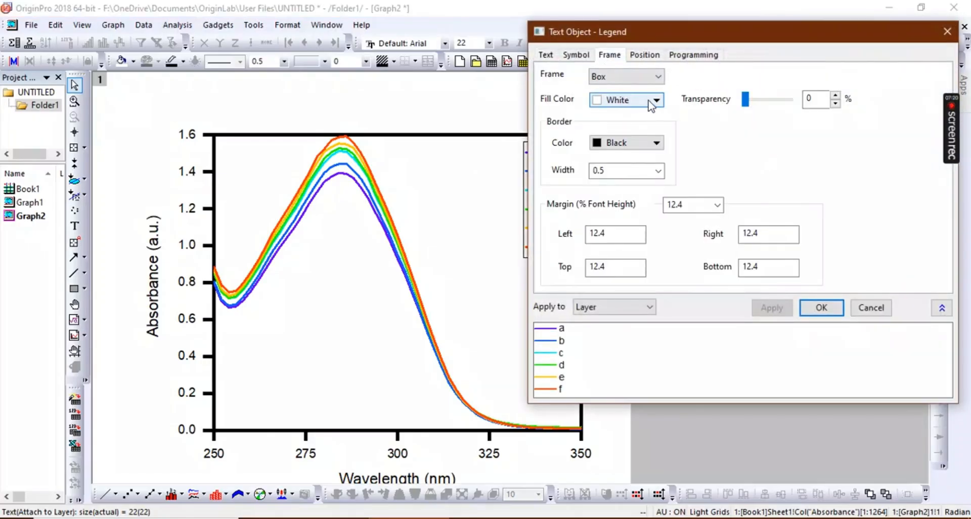
{"action": "left_click", "coordinate": [659, 77]}
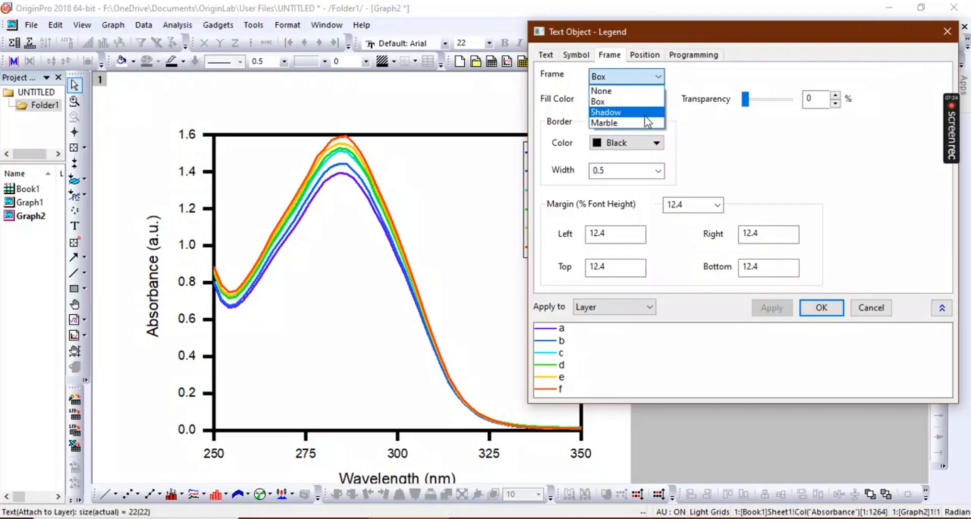
{"action": "left_click", "coordinate": [599, 101]}
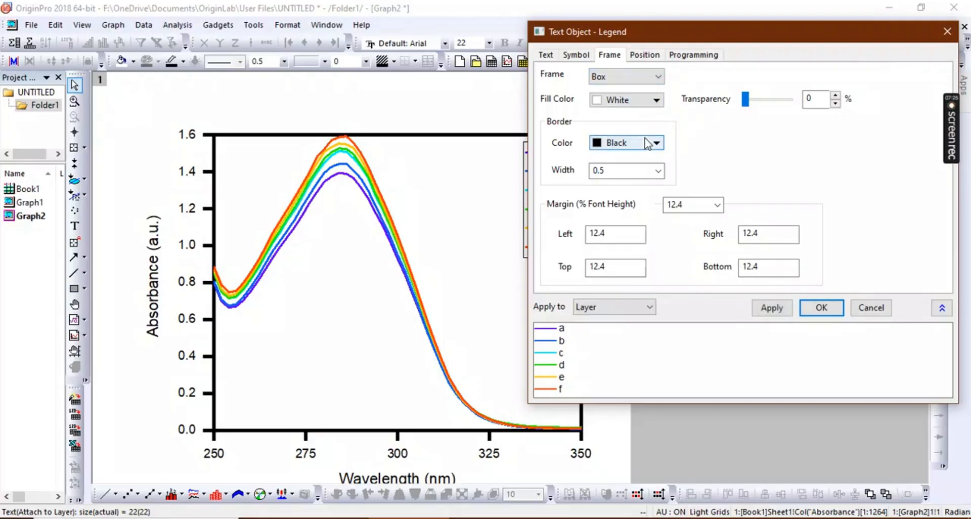
{"action": "left_click", "coordinate": [658, 171]}
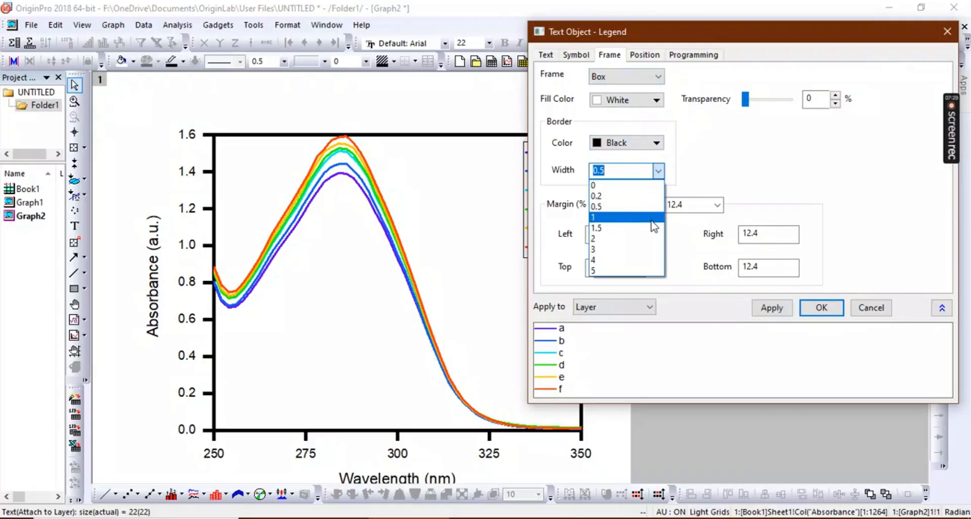
{"action": "left_click", "coordinate": [656, 249]}
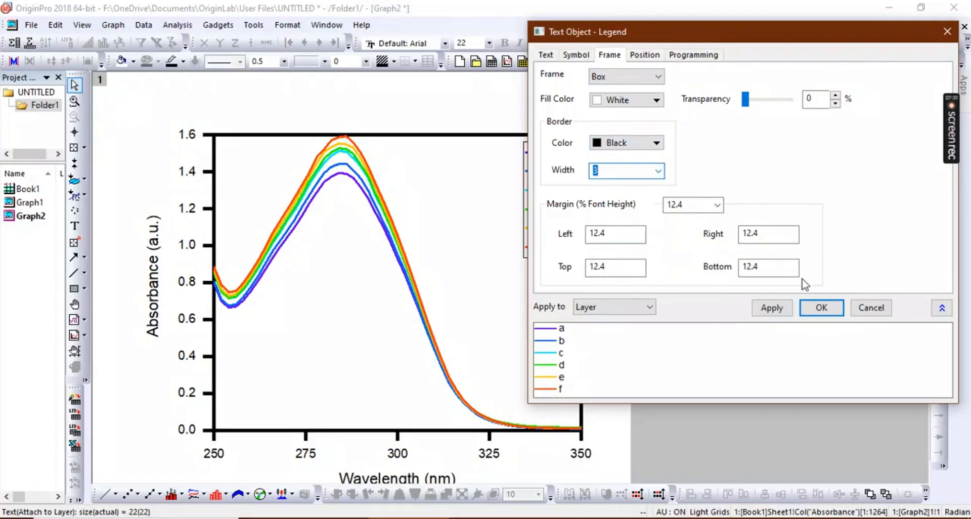
{"action": "left_click", "coordinate": [771, 307]}
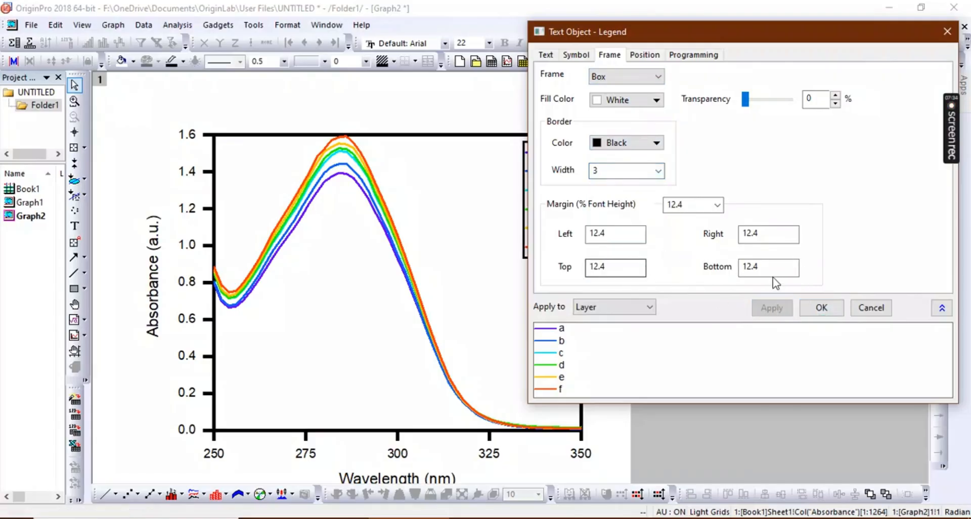
{"action": "left_click", "coordinate": [821, 308]}
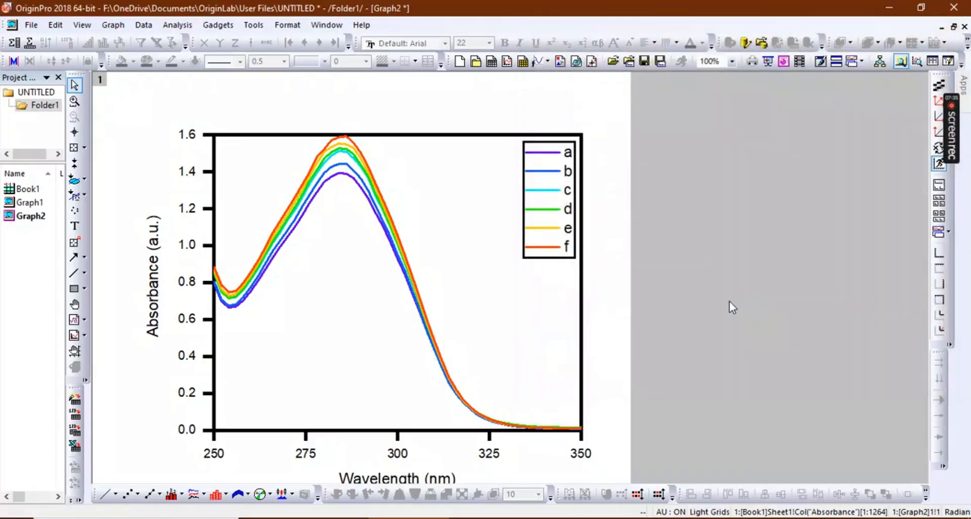
Nudge the legend tightly against the upper-right corner of the plot frame.
{"action": "left_click", "coordinate": [552, 259]}
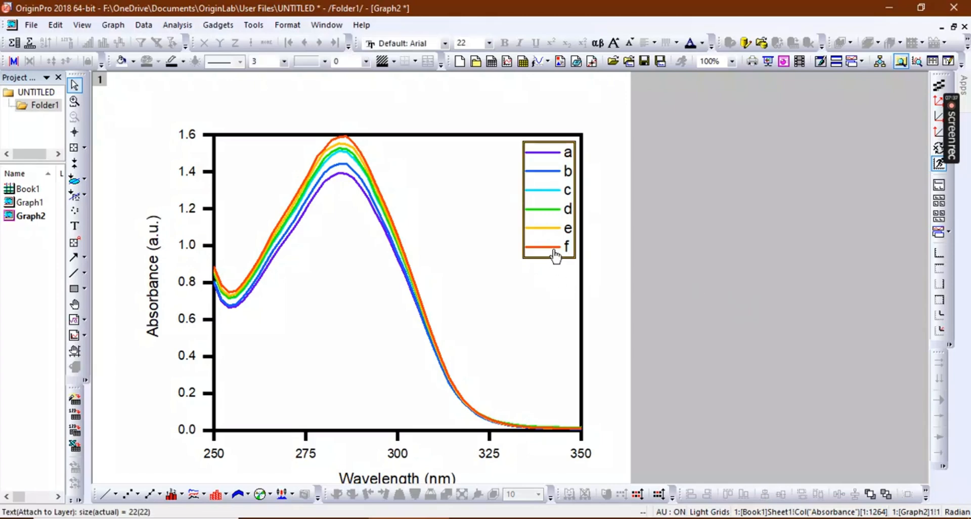
{"action": "left_click", "coordinate": [720, 243]}
{"action": "left_click", "coordinate": [576, 241]}
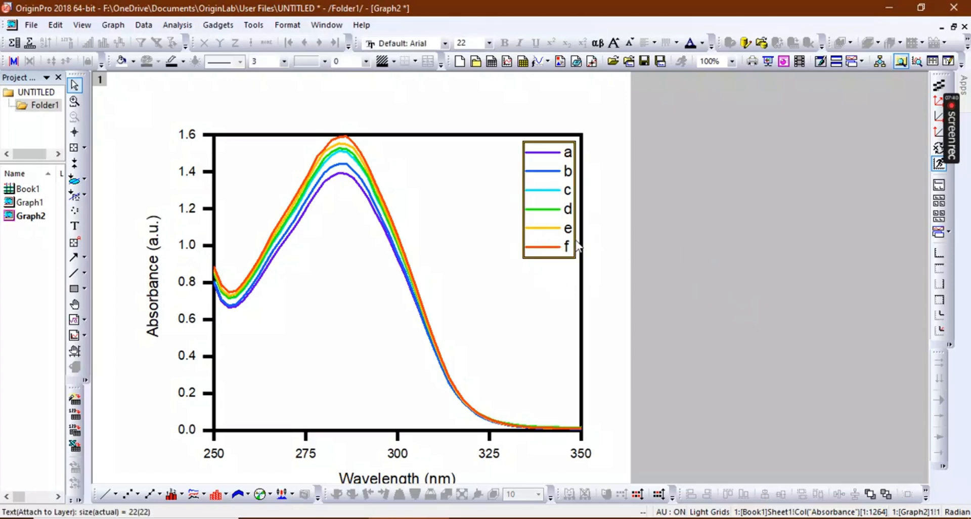
{"action": "left_click", "coordinate": [689, 234]}
{"action": "mouse_move", "coordinate": [564, 235]}
{"action": "left_mouse_down"}
{"action": "mouse_move", "coordinate": [566, 246]}
{"action": "mouse_move", "coordinate": [568, 232]}
{"action": "left_mouse_up"}
{"action": "left_click", "coordinate": [701, 236]}
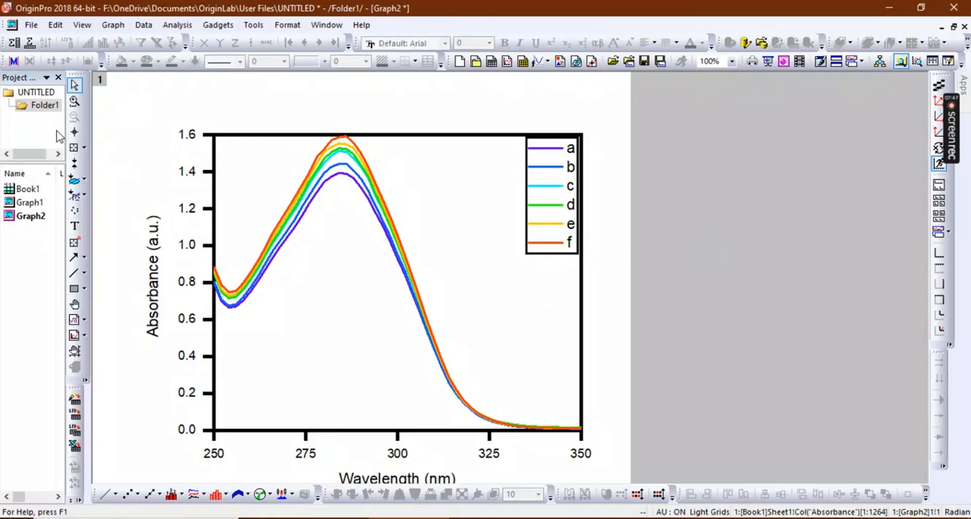
Read the coordinates at the curves' peak, along the falling slope and near the baseline with the Screen Reader.
{"action": "left_click", "coordinate": [74, 132]}
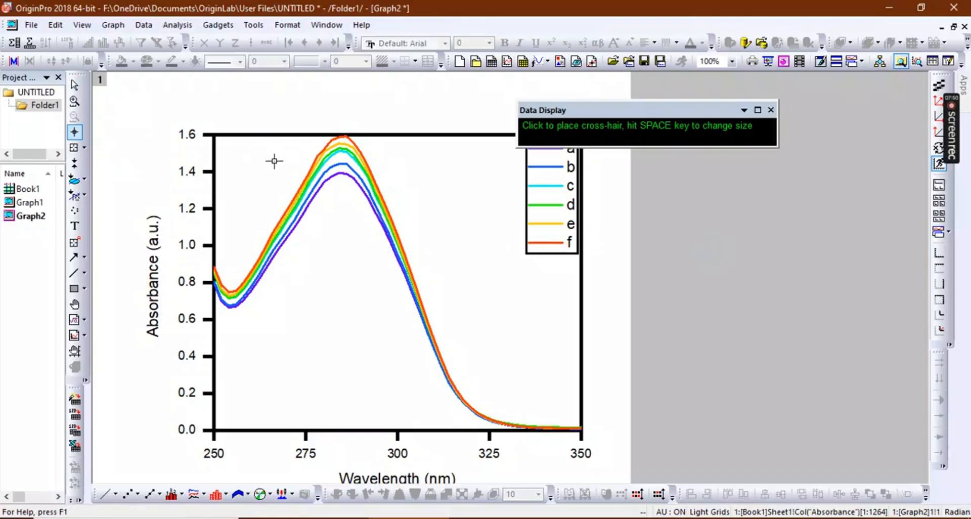
{"action": "left_click", "coordinate": [337, 136]}
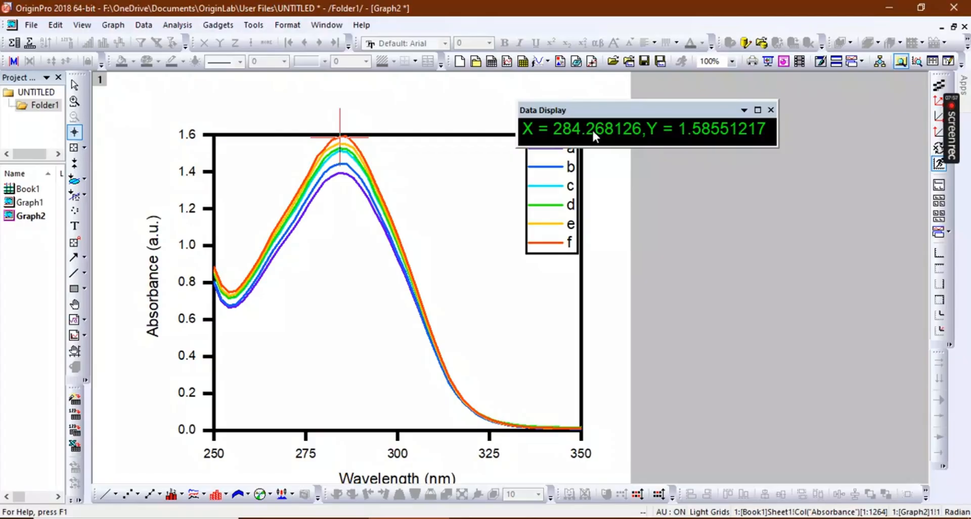
{"action": "left_click", "coordinate": [452, 246]}
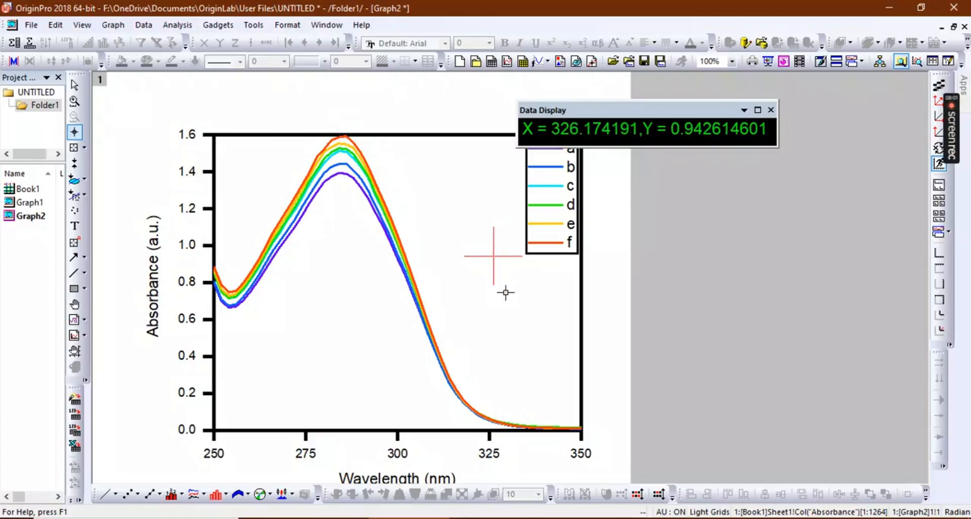
{"action": "left_click", "coordinate": [505, 332]}
{"action": "left_click", "coordinate": [462, 388]}
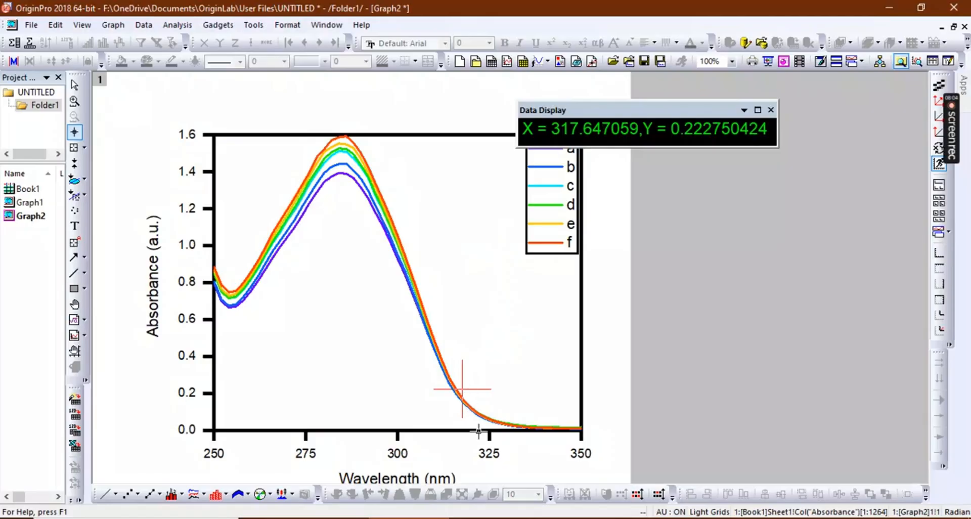
{"action": "left_click_drag", "start_coordinate": [492, 430], "coordinate": [535, 429]}
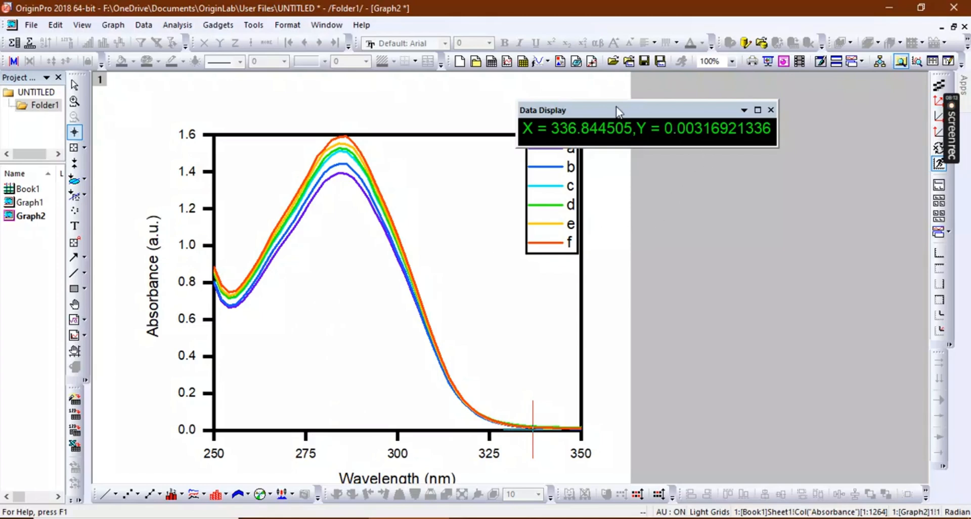
{"action": "left_click_drag", "start_coordinate": [609, 108], "coordinate": [620, 85]}
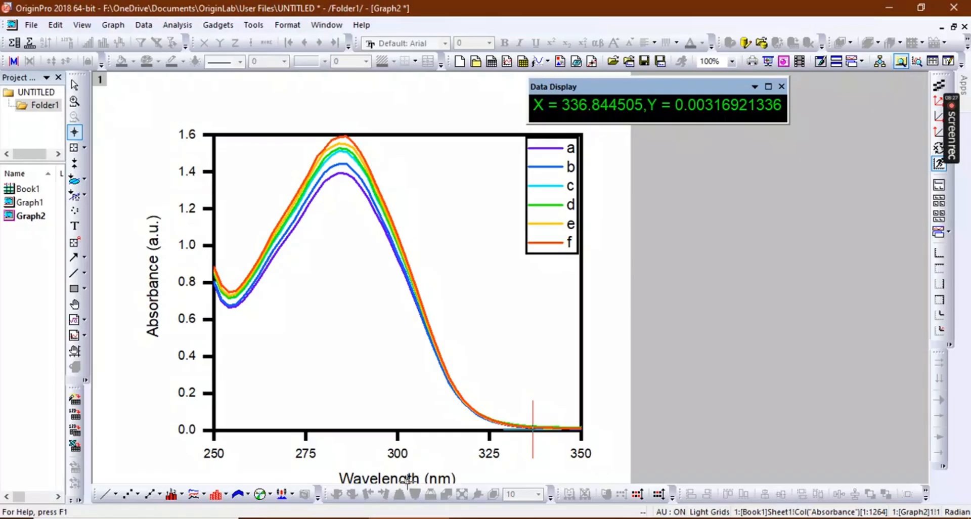
{"action": "left_click", "coordinate": [387, 417]}
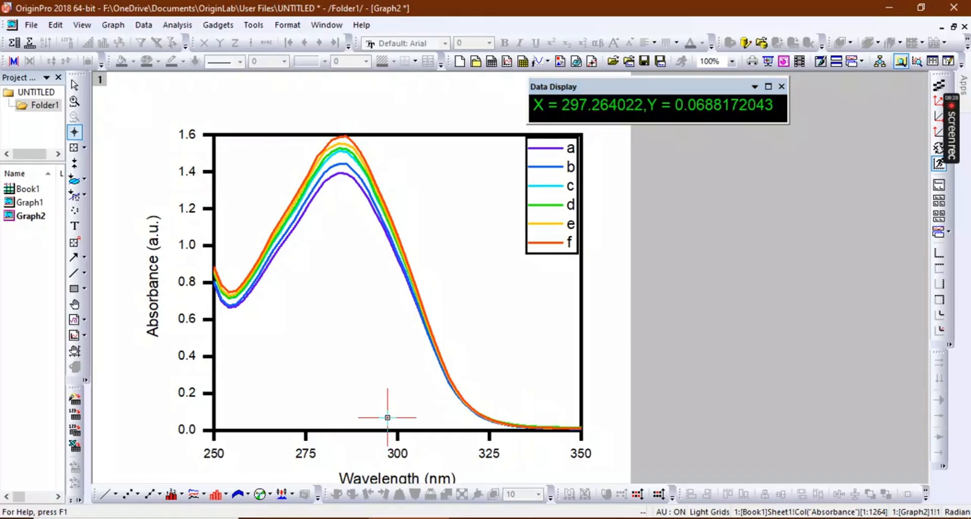
{"action": "key", "text": "Escape"}
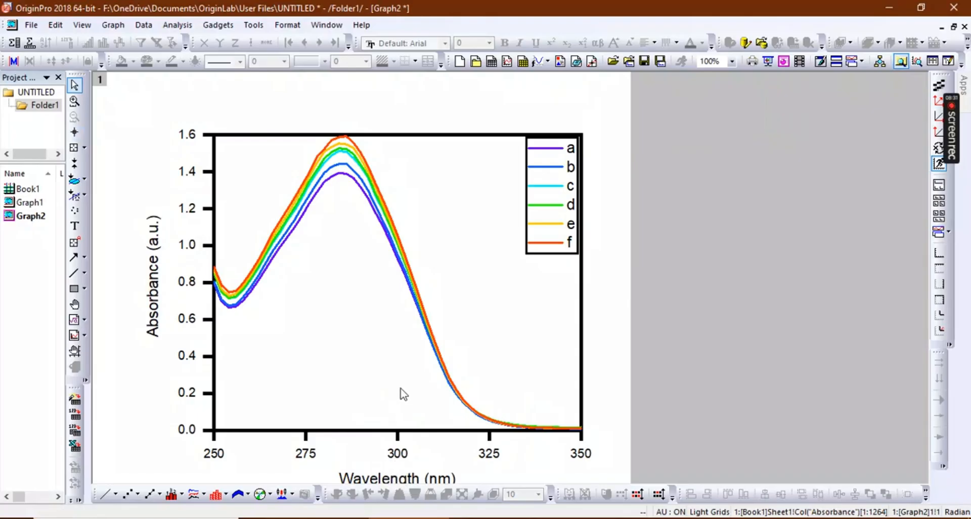
{"action": "left_click", "coordinate": [75, 132]}
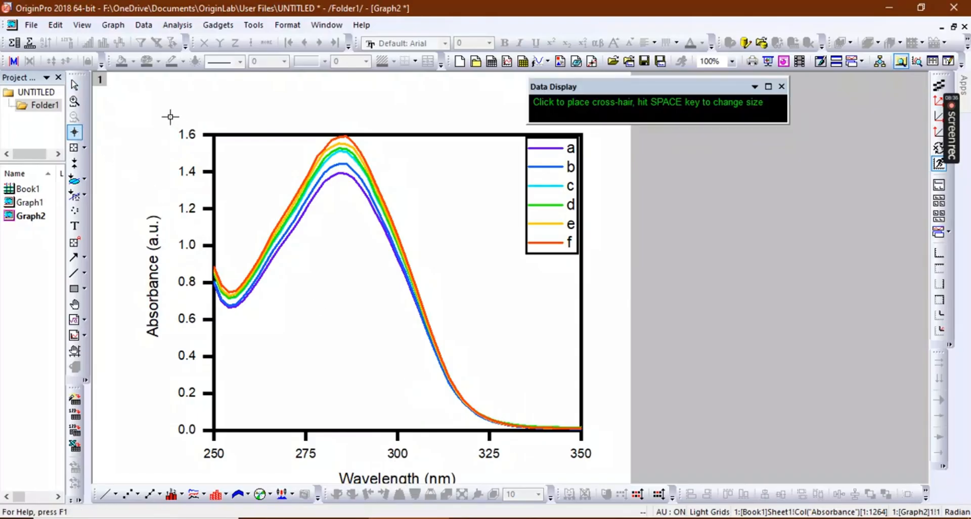
{"action": "key", "text": "Escape"}
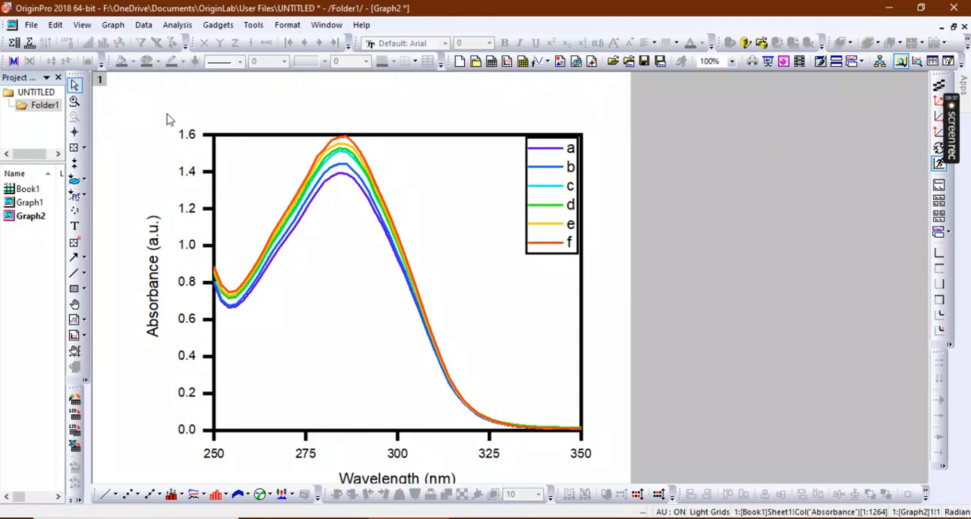
Make the Y-axis tick labels bold and set their font size to 24.
{"action": "left_click", "coordinate": [193, 136]}
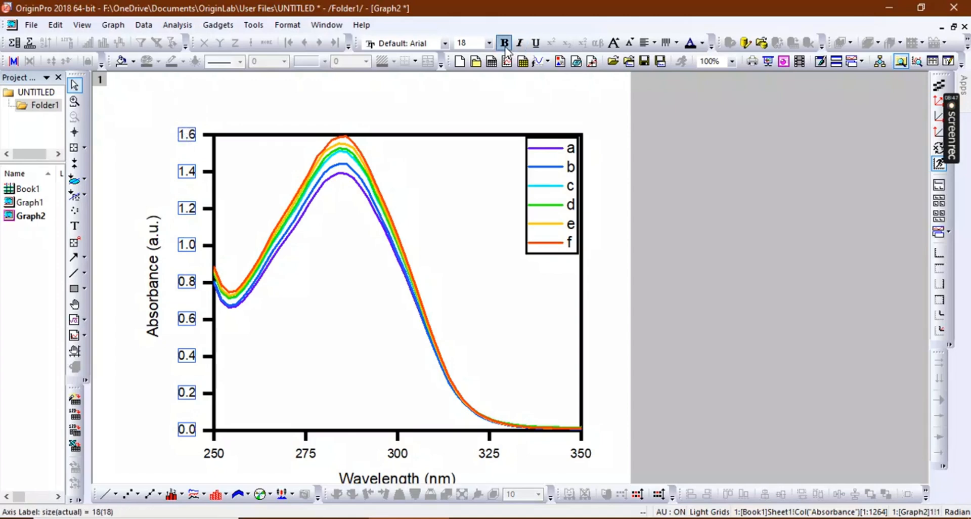
{"action": "left_click", "coordinate": [488, 43]}
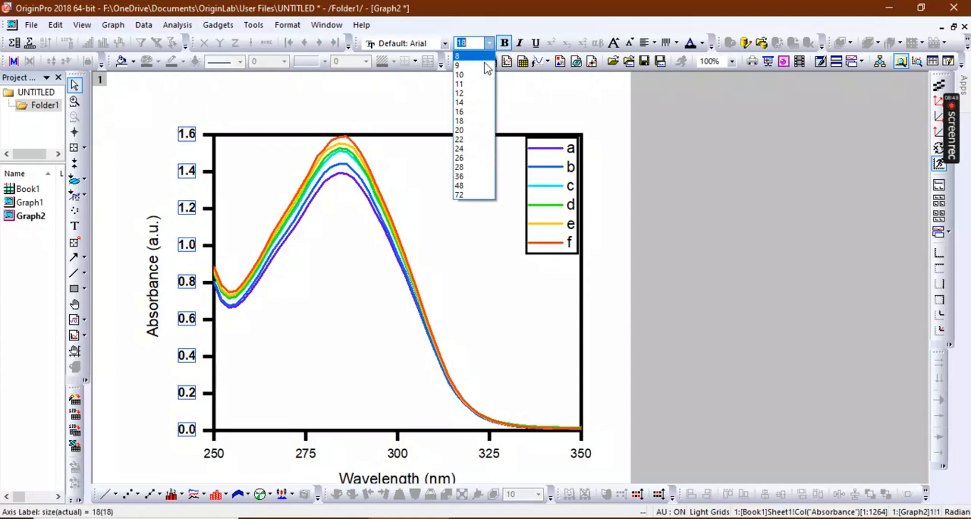
{"action": "left_click", "coordinate": [465, 148]}
Make the Absorbance (a.u.) axis title bold with a larger font, and move it closer to the tick labels.
{"action": "left_click", "coordinate": [151, 248]}
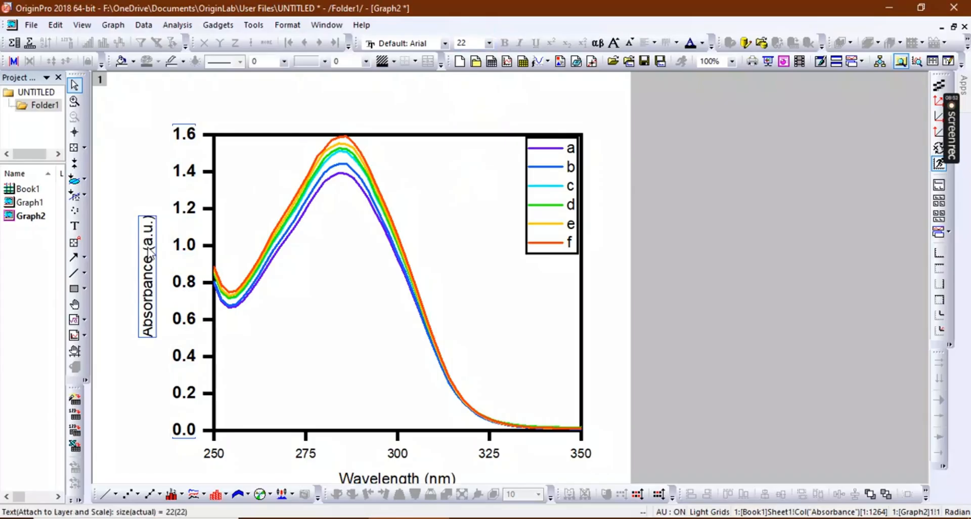
{"action": "left_click", "coordinate": [151, 248]}
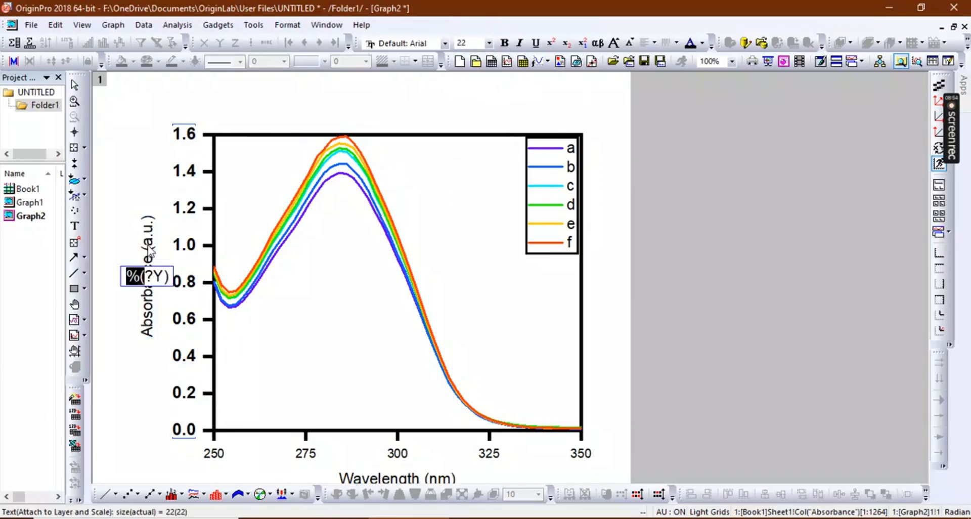
{"action": "key", "text": "ctrl+a"}
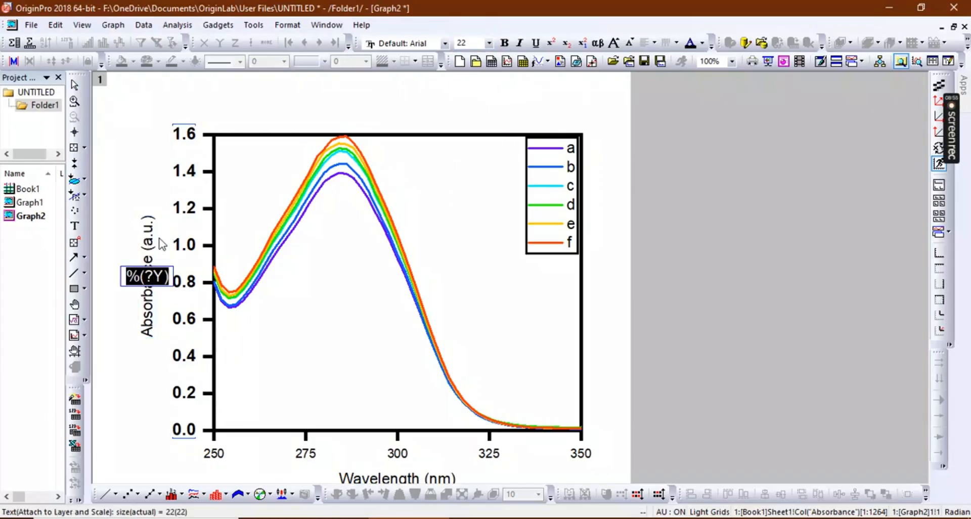
{"action": "left_click", "coordinate": [505, 45]}
{"action": "left_click", "coordinate": [489, 43]}
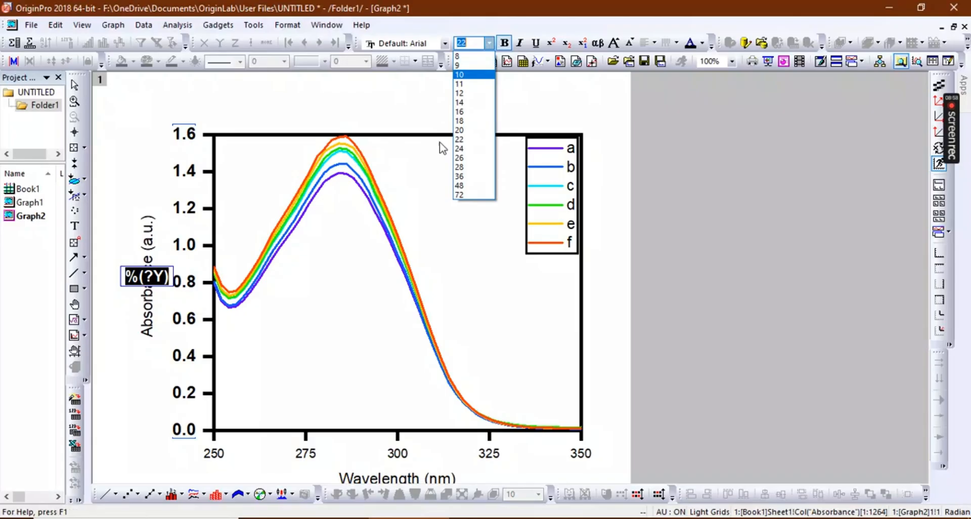
{"action": "left_click", "coordinate": [472, 149]}
{"action": "left_click", "coordinate": [143, 172]}
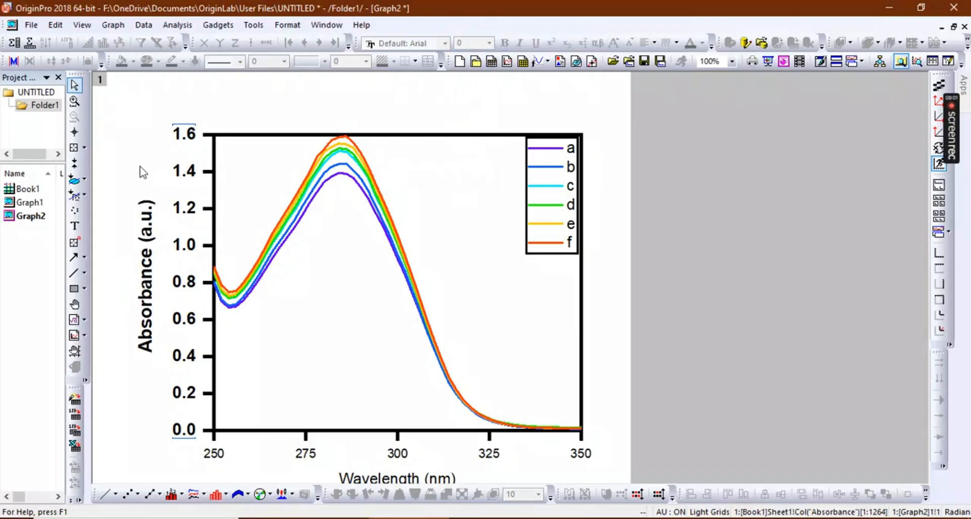
{"action": "mouse_move", "coordinate": [150, 212]}
{"action": "left_mouse_down"}
{"action": "mouse_move", "coordinate": [175, 203]}
{"action": "mouse_move", "coordinate": [162, 203]}
{"action": "left_mouse_up"}
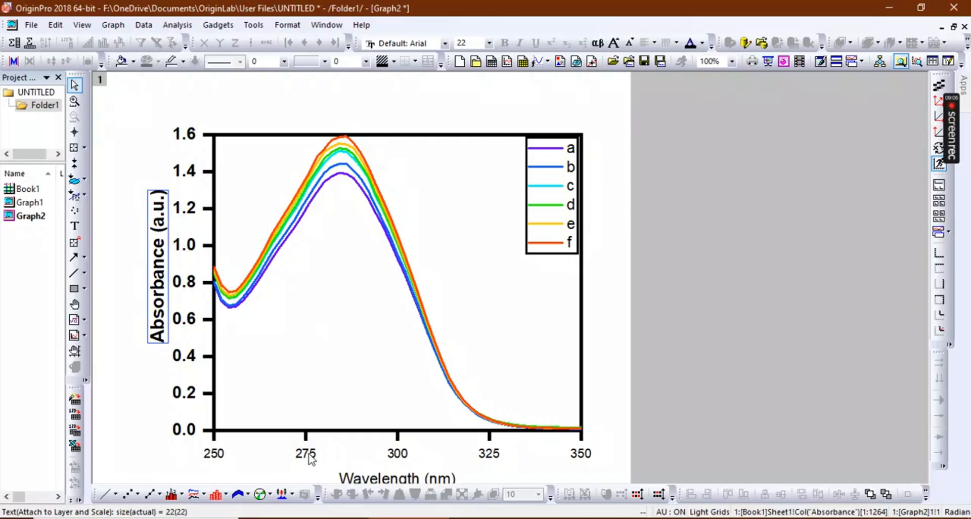
Make the X-axis tick labels bold and set their font size to 24.
{"action": "left_click", "coordinate": [310, 454]}
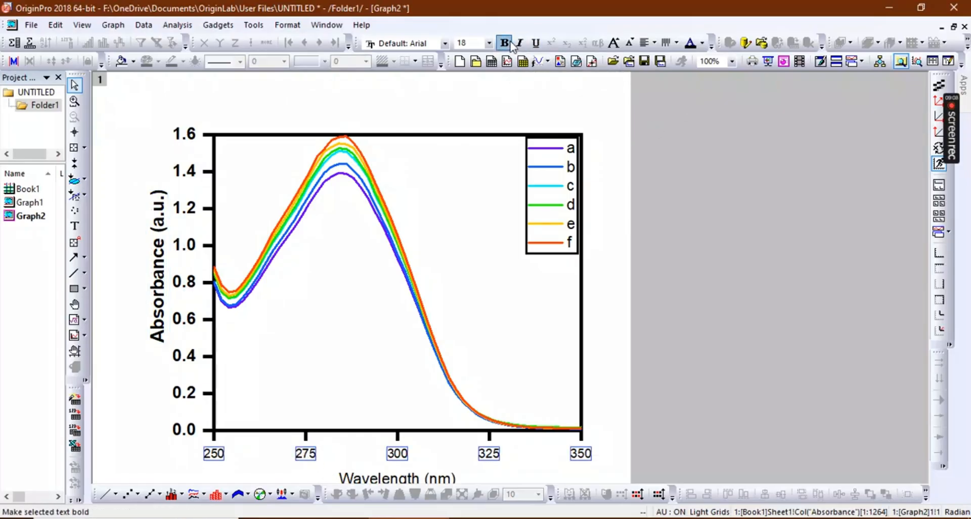
{"action": "left_click", "coordinate": [488, 43]}
{"action": "left_click", "coordinate": [460, 148]}
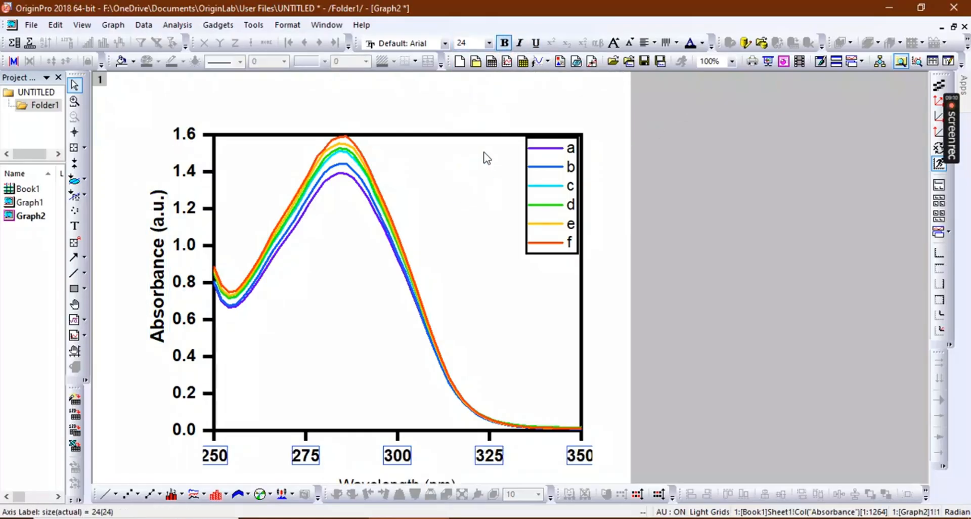
Make the Wavelength (nm) axis title bold and set its font size to 26.
{"action": "left_click", "coordinate": [413, 478]}
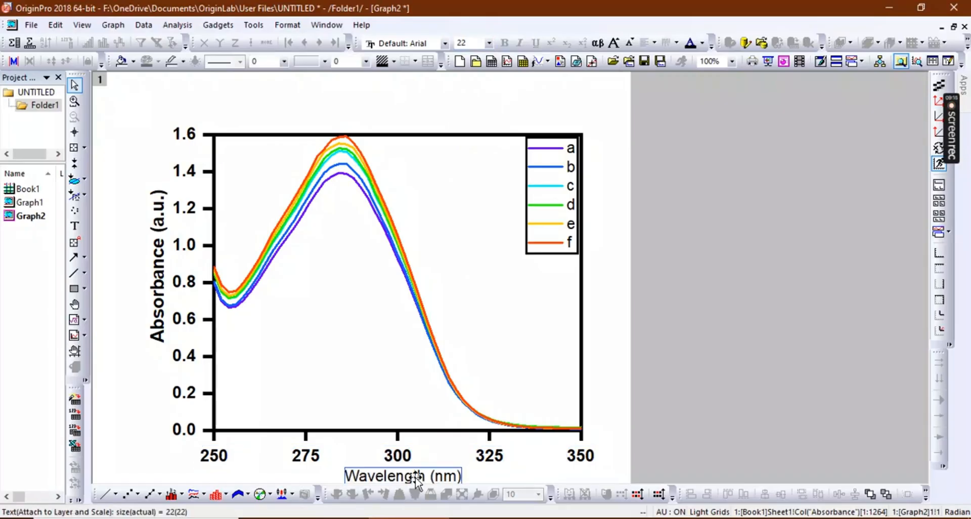
{"action": "double_click", "coordinate": [415, 477]}
{"action": "double_click", "coordinate": [415, 476]}
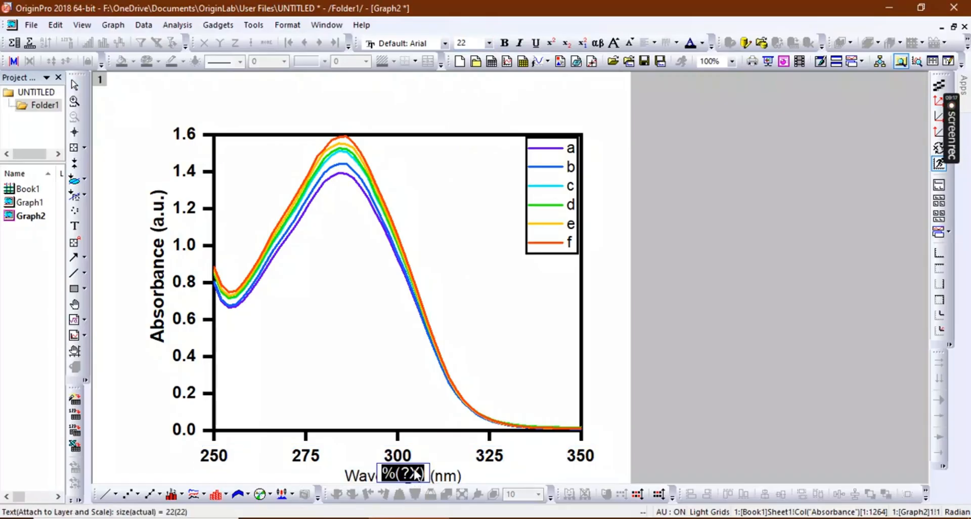
{"action": "left_click", "coordinate": [504, 43]}
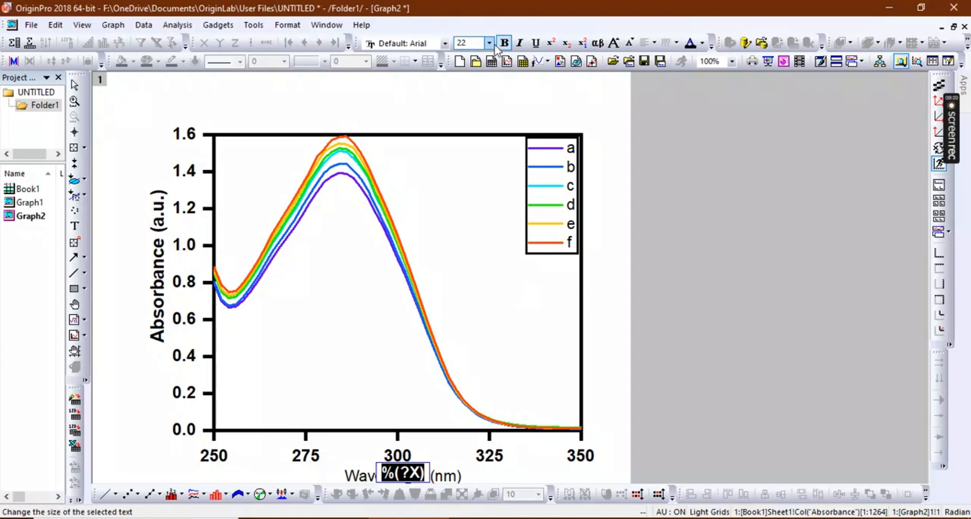
{"action": "left_click", "coordinate": [489, 43]}
{"action": "left_click", "coordinate": [459, 161]}
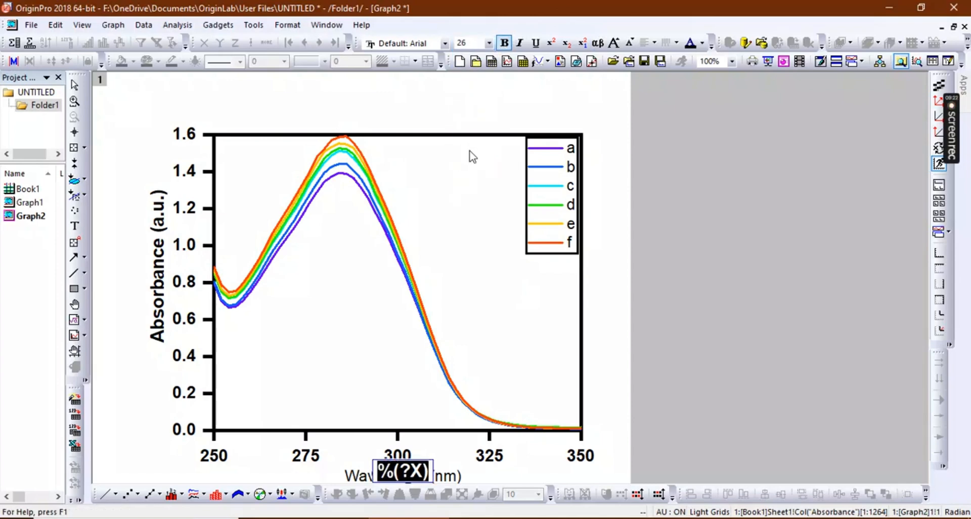
{"action": "left_click", "coordinate": [468, 278]}
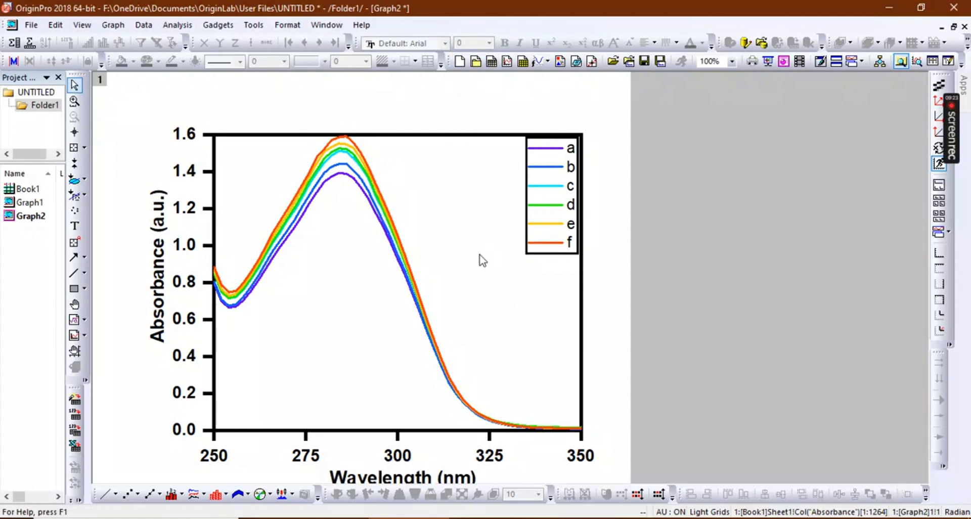
Nudge the Wavelength (nm) title slightly up and to the right beneath the X-axis tick labels.
{"action": "left_click", "coordinate": [420, 481]}
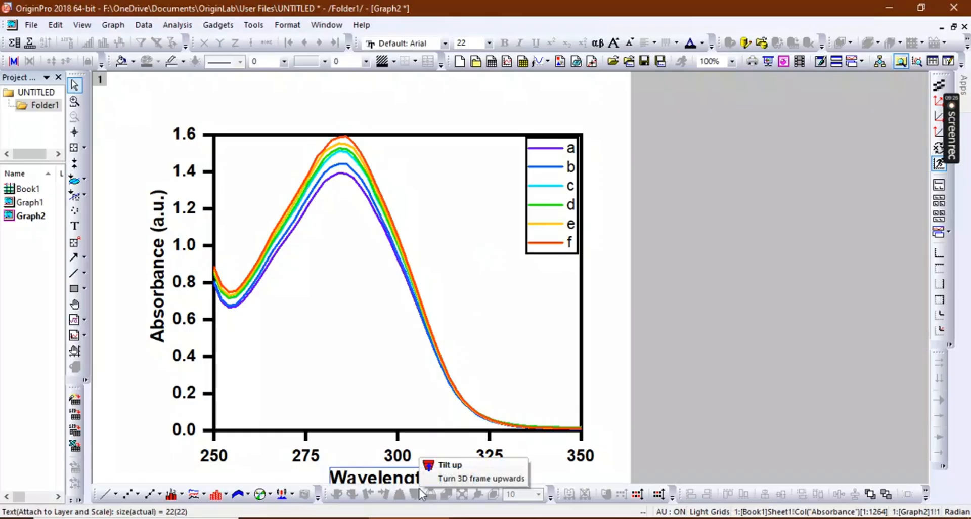
{"action": "key", "text": "Up"}
{"action": "key", "text": "Up"}
{"action": "key", "text": "Up"}
{"action": "key", "text": "Up"}
{"action": "key", "text": "Up"}
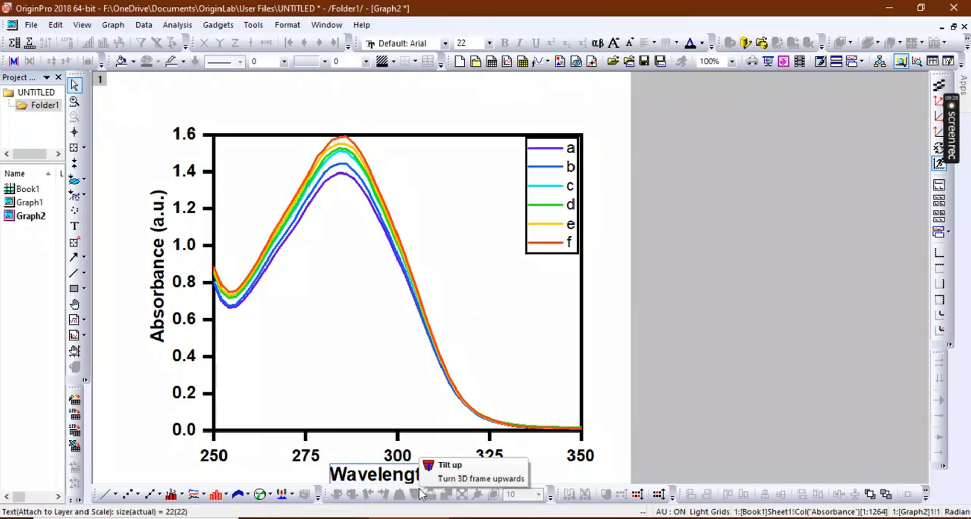
{"action": "key", "text": "Right"}
{"action": "key", "text": "Right"}
{"action": "key", "text": "Right"}
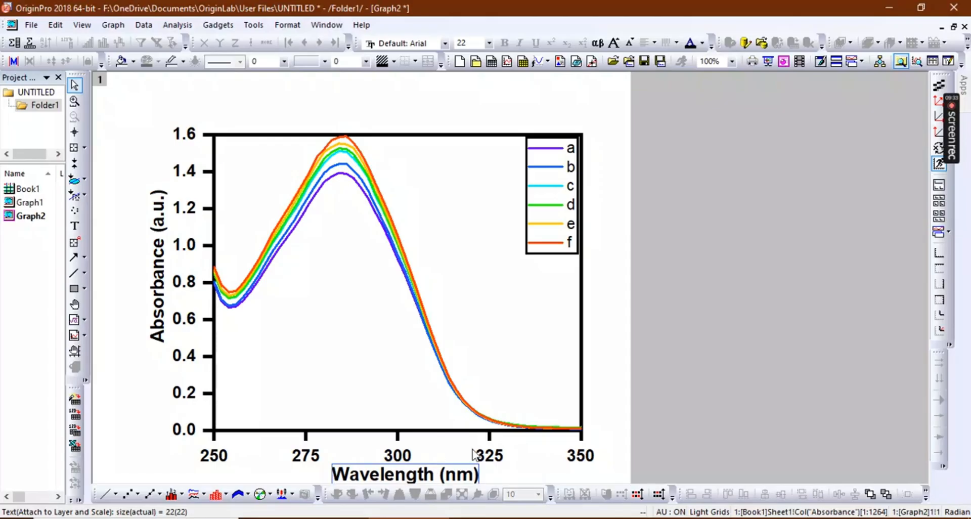
{"action": "left_click", "coordinate": [775, 350]}
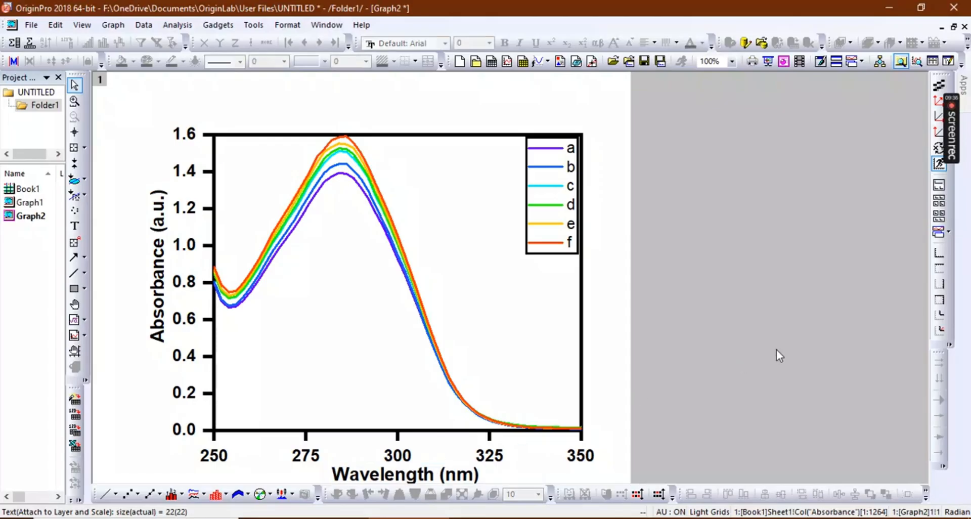